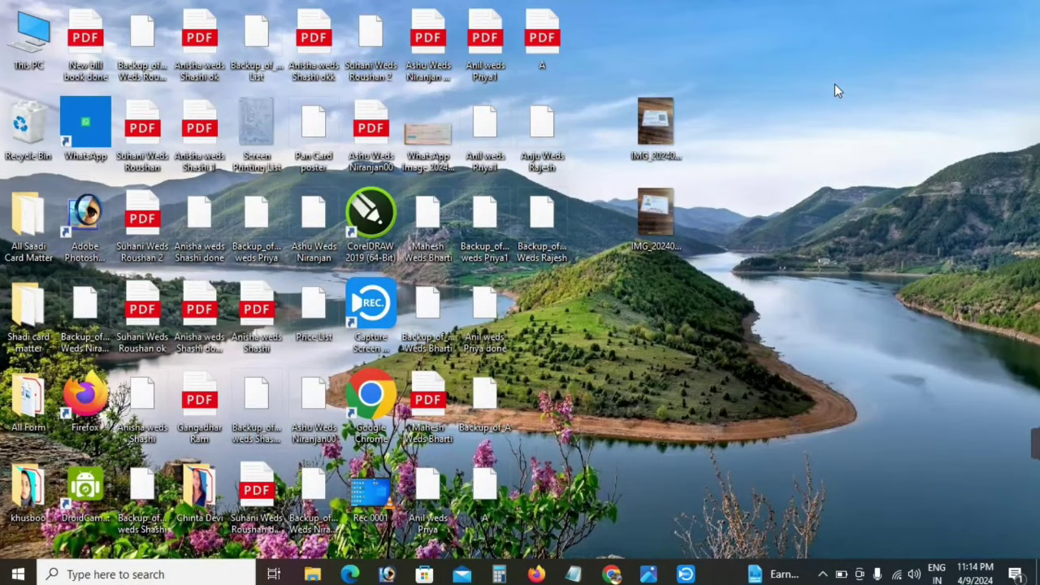
- Open the card photo in Windows Photos, close the viewer windows and select the second photo
{"action": "double_click", "coordinate": [655, 121]}
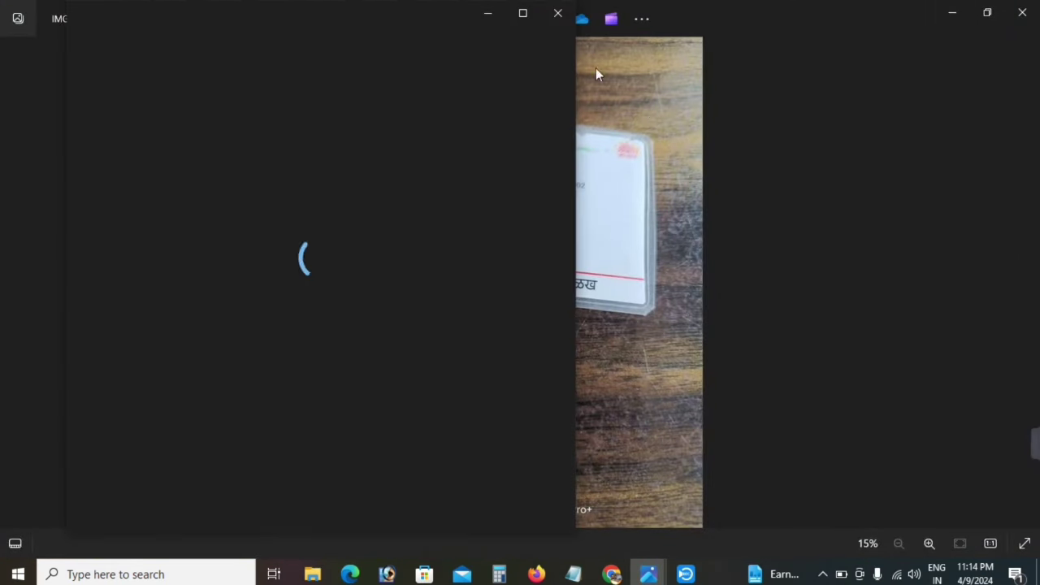
{"action": "left_click", "coordinate": [557, 13]}
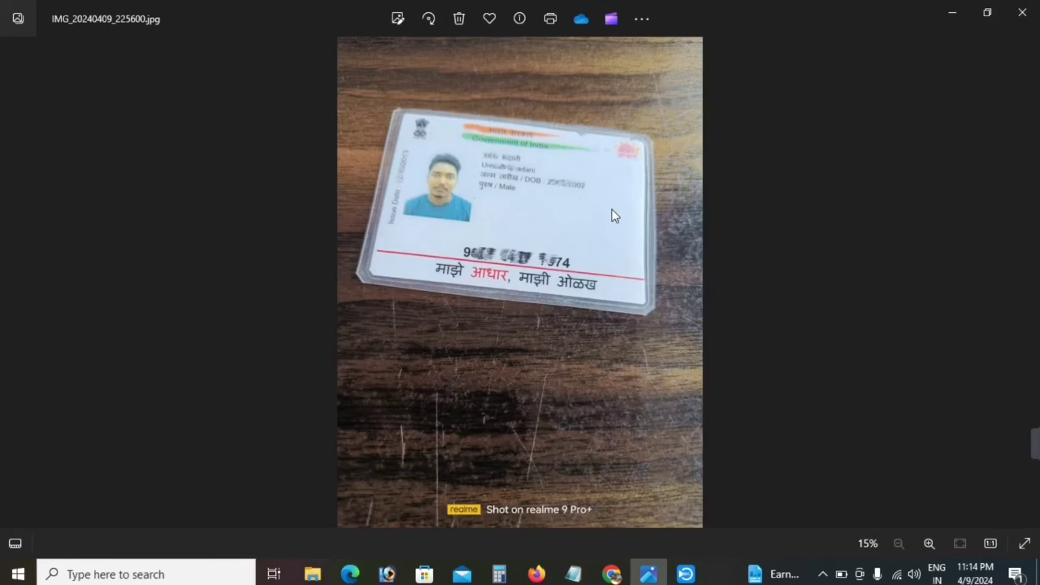
{"action": "left_click", "coordinate": [1022, 12]}
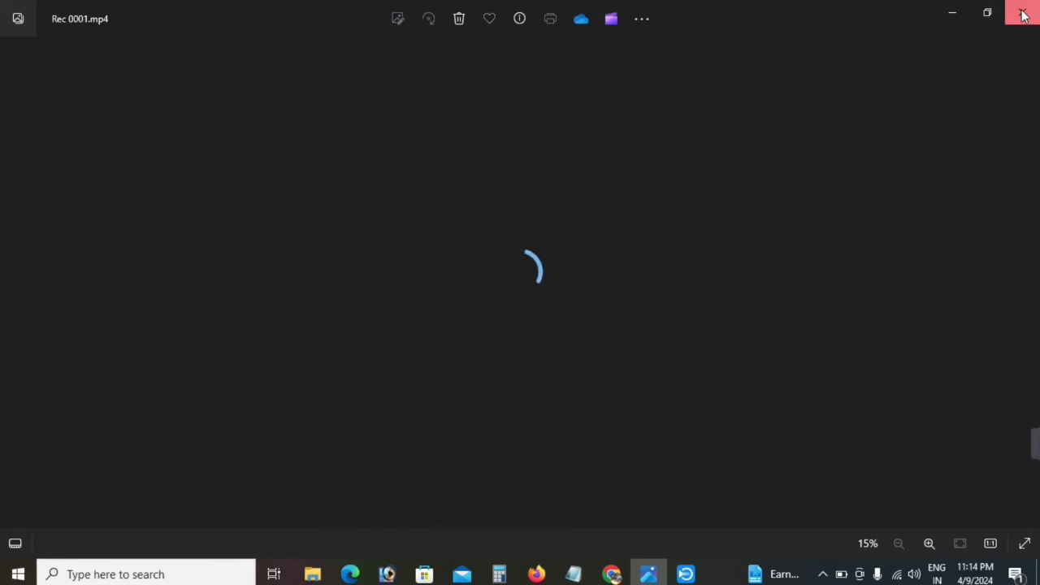
{"action": "left_click", "coordinate": [654, 231]}
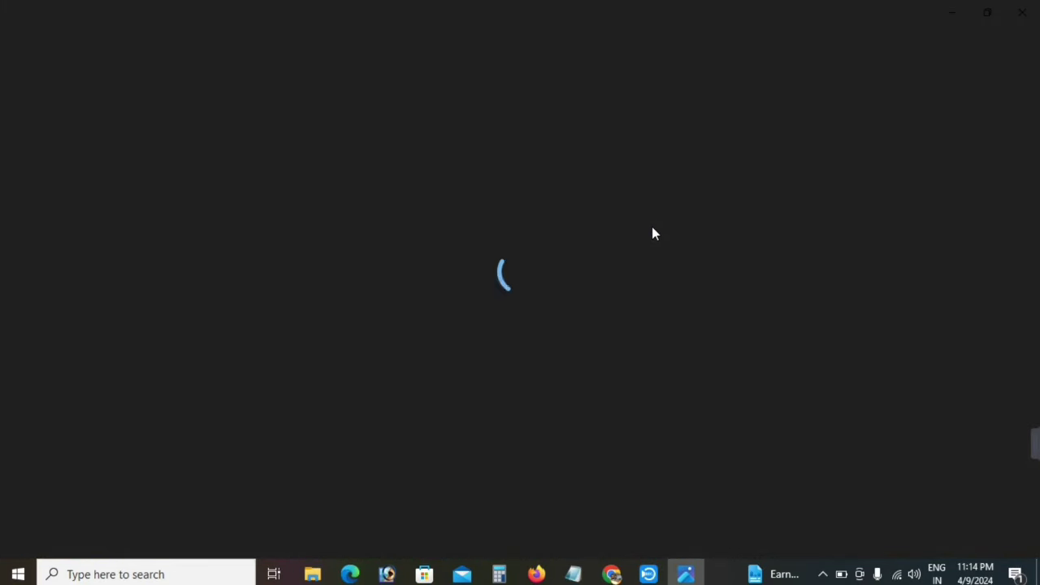
- Zoom around the photo, step on to the next file, Rec 0001.mp4, and hide the viewer
{"action": "scroll", "coordinate": [524, 172], "scroll_direction": "up", "scroll_amount": 2}
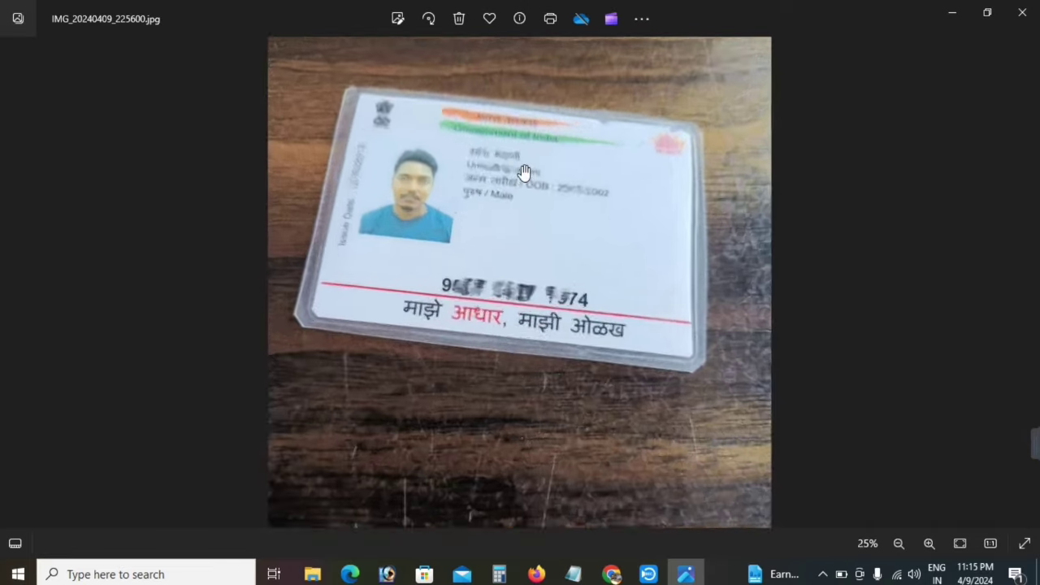
{"action": "scroll", "coordinate": [524, 172], "scroll_direction": "up", "scroll_amount": 1}
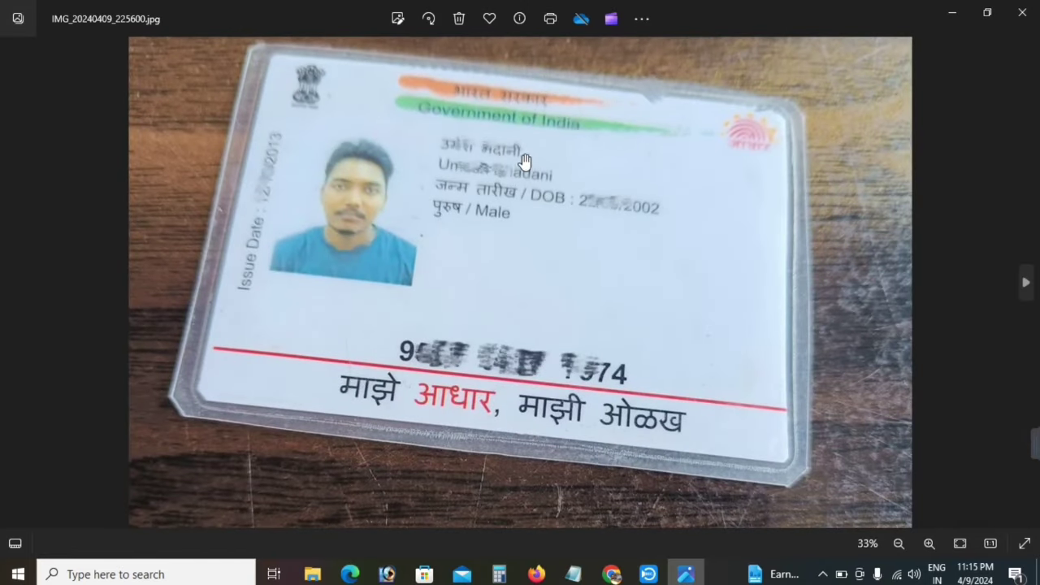
{"action": "scroll", "coordinate": [524, 153], "scroll_direction": "down", "scroll_amount": 3}
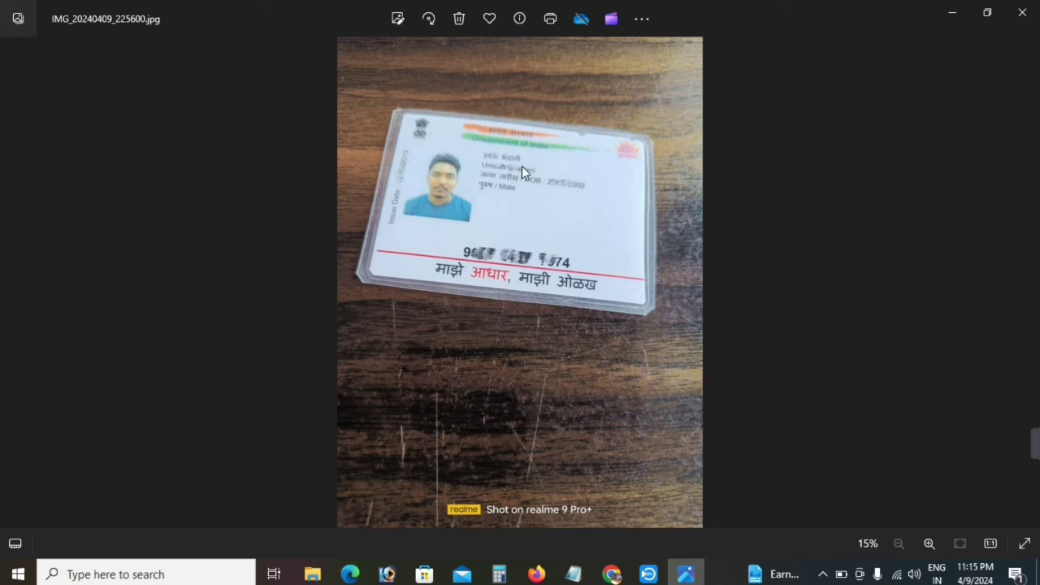
{"action": "key", "text": "Right"}
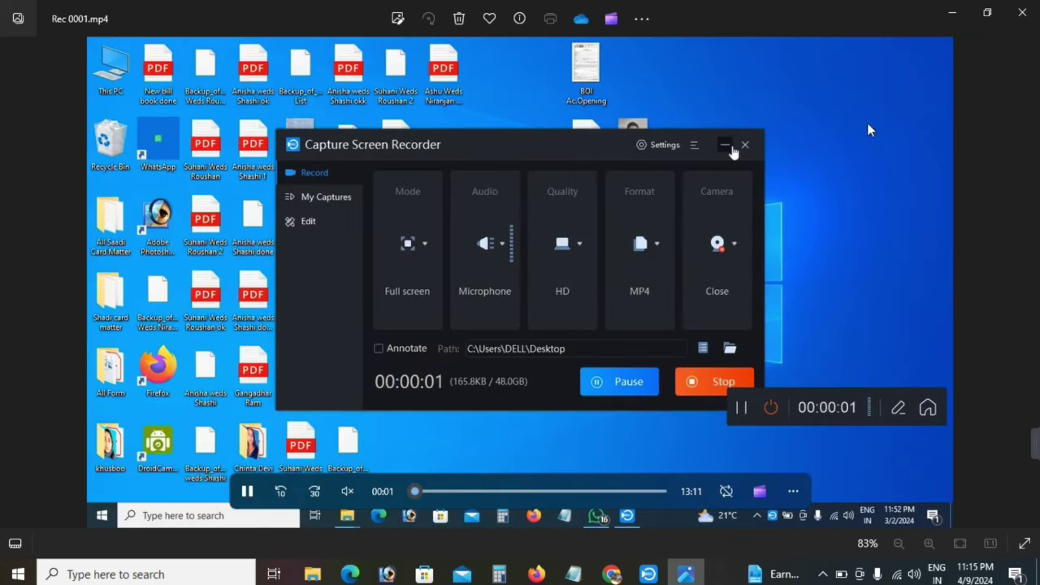
{"action": "left_click", "coordinate": [950, 17]}
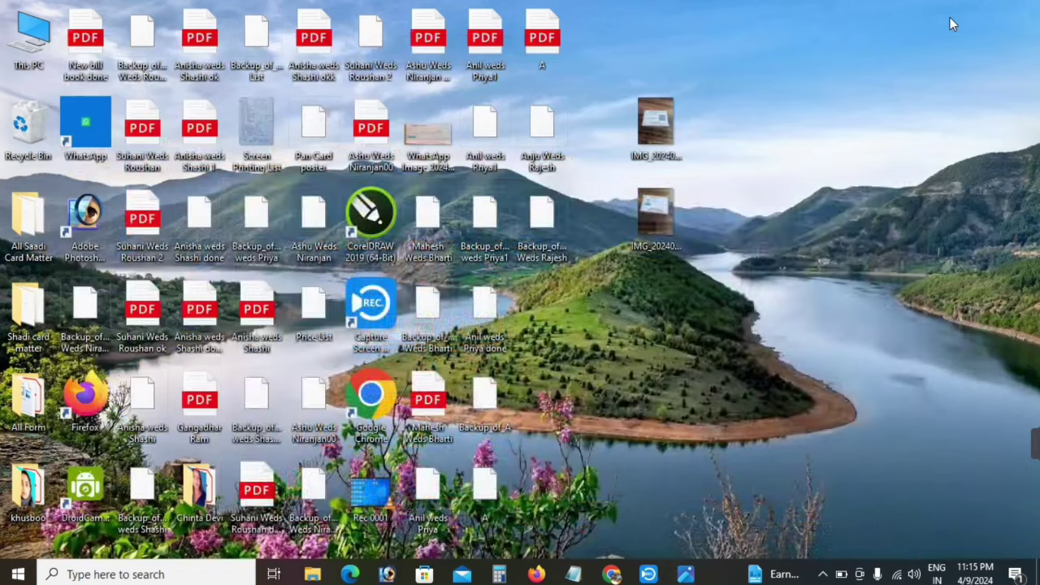
- Maximize back-of-card photo IMG_20240409_225506, zoom in and out, then close both Photos windows
{"action": "key", "text": "alt+Tab"}
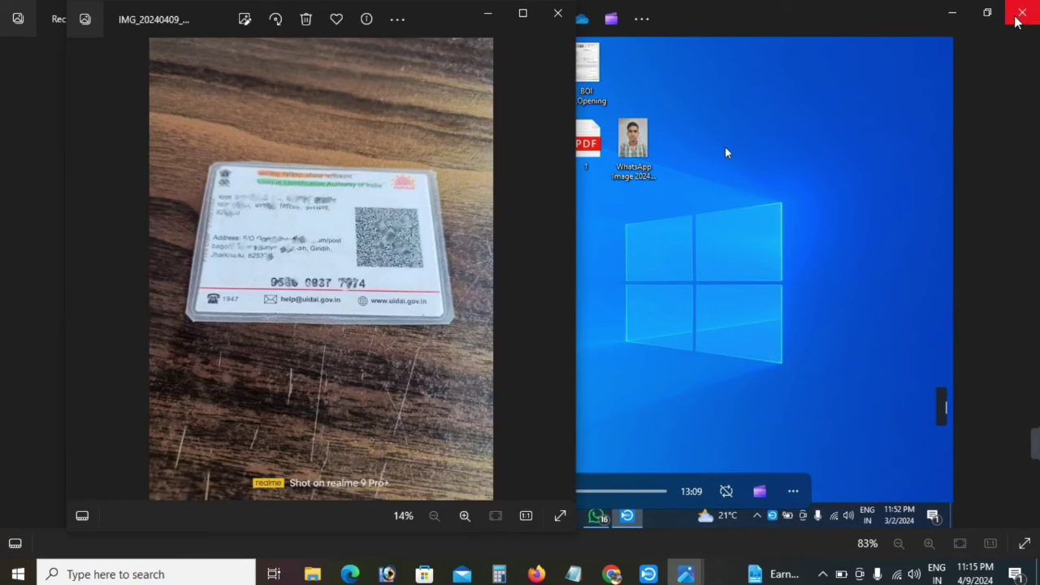
{"action": "left_click", "coordinate": [522, 13]}
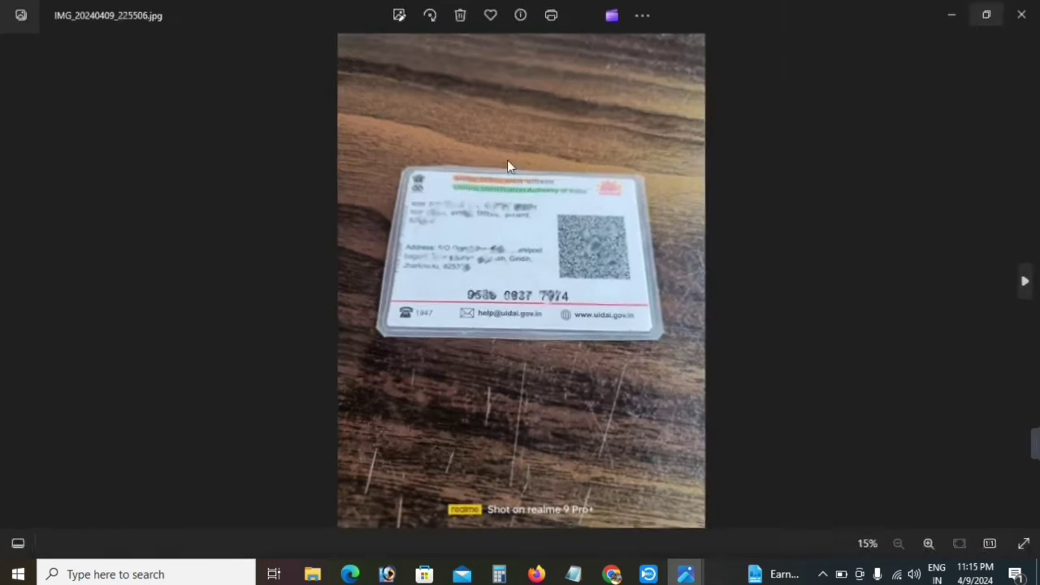
{"action": "scroll", "coordinate": [487, 237], "scroll_direction": "up", "scroll_amount": 2}
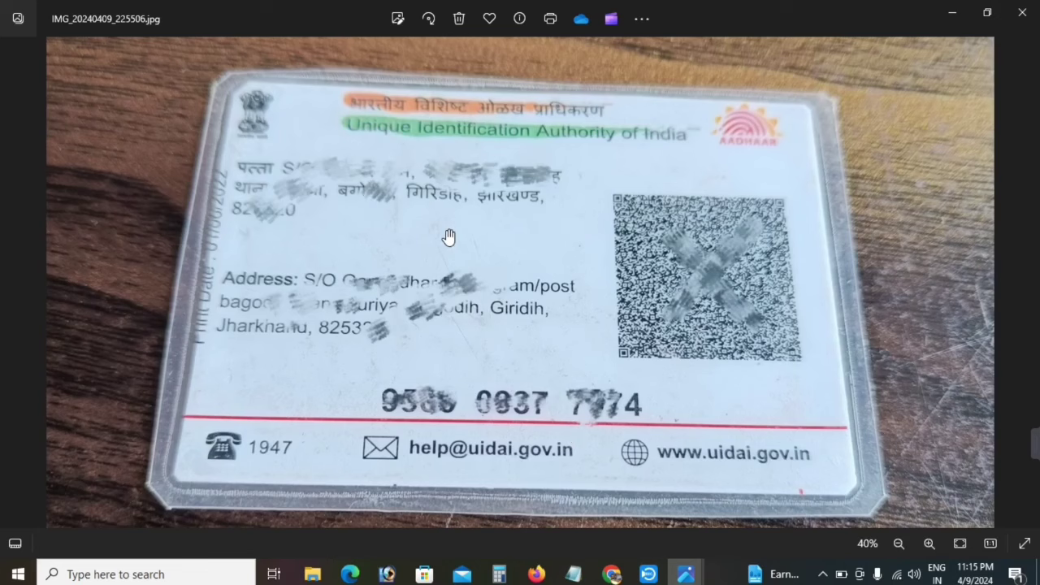
{"action": "scroll", "coordinate": [668, 271], "scroll_direction": "down", "scroll_amount": 1}
{"action": "scroll", "coordinate": [668, 272], "scroll_direction": "down", "scroll_amount": 1}
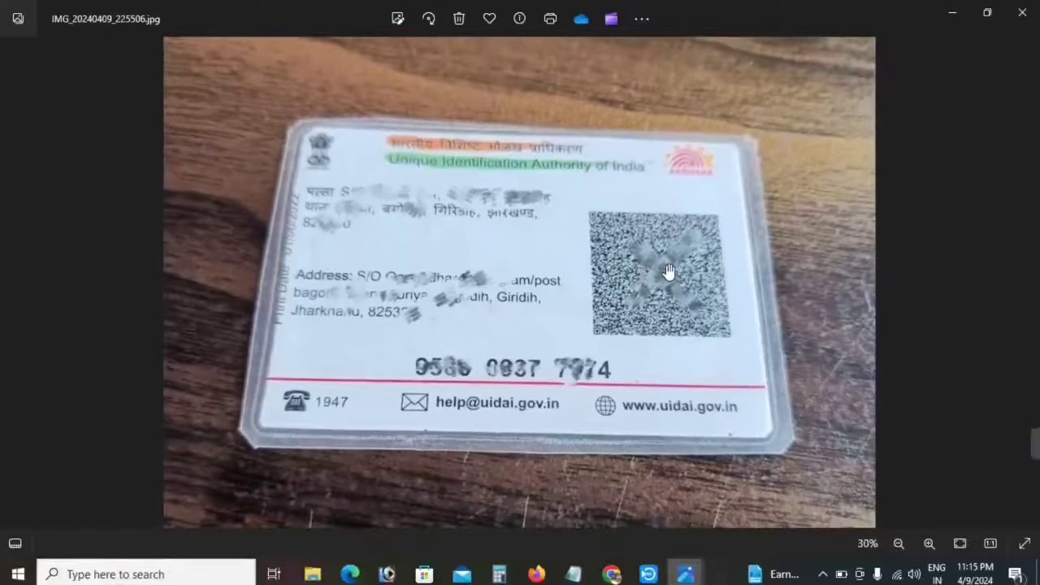
{"action": "scroll", "coordinate": [668, 272], "scroll_direction": "down", "scroll_amount": 1}
{"action": "scroll", "coordinate": [668, 271], "scroll_direction": "up", "scroll_amount": 2}
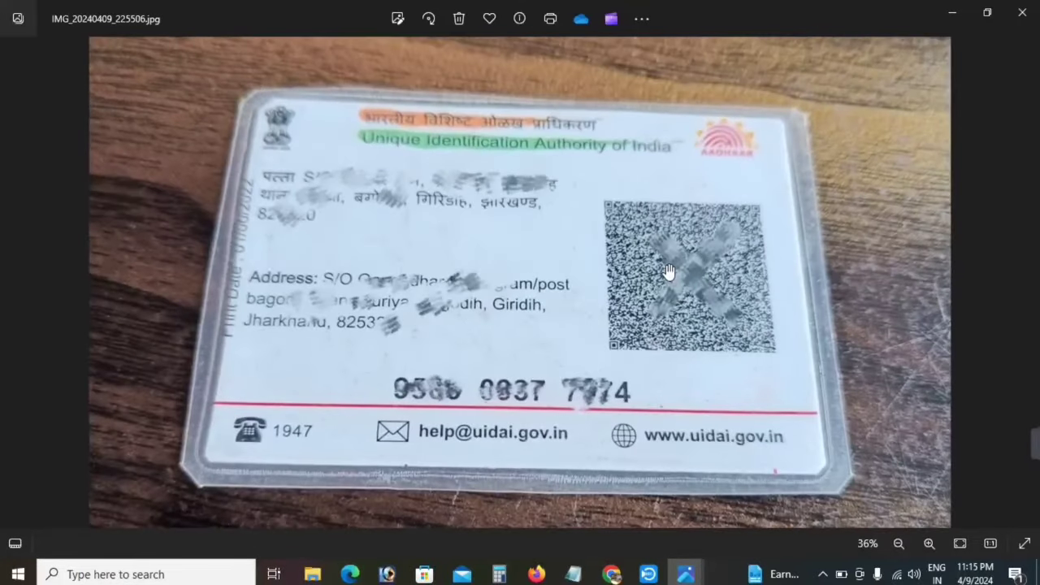
{"action": "scroll", "coordinate": [668, 272], "scroll_direction": "down", "scroll_amount": 2}
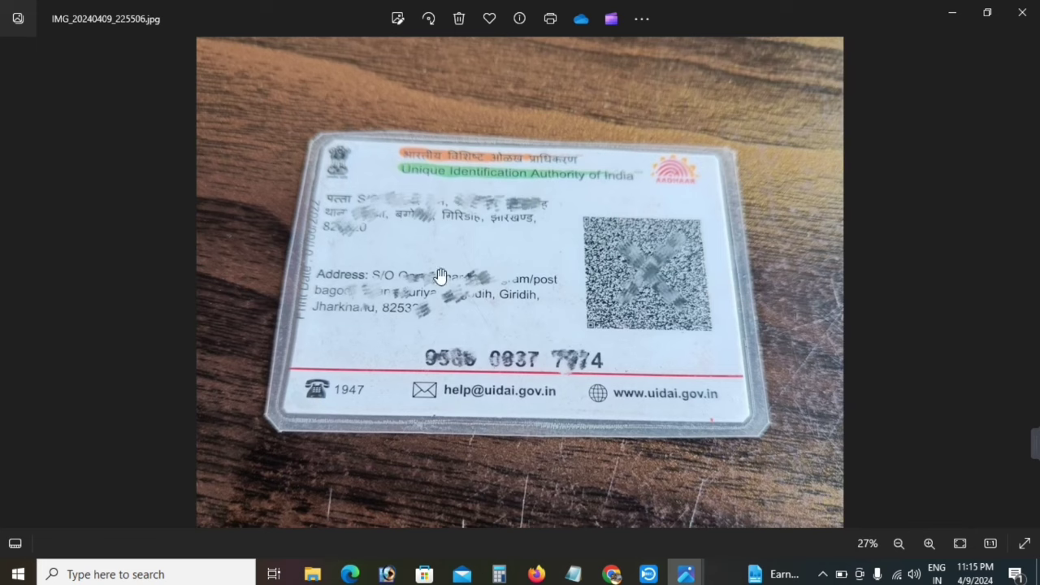
{"action": "left_click", "coordinate": [1022, 13]}
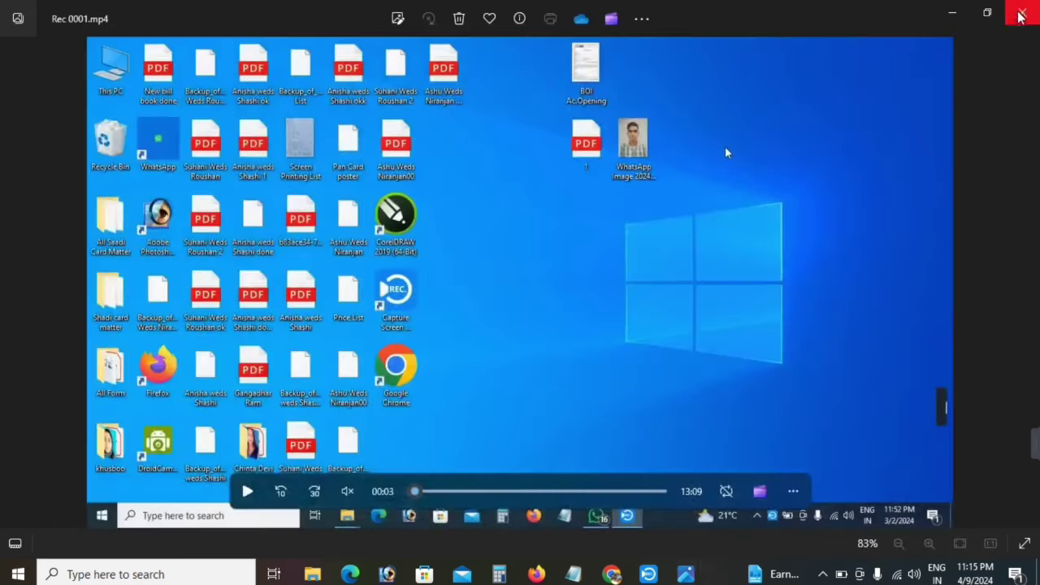
{"action": "left_click", "coordinate": [1021, 16]}
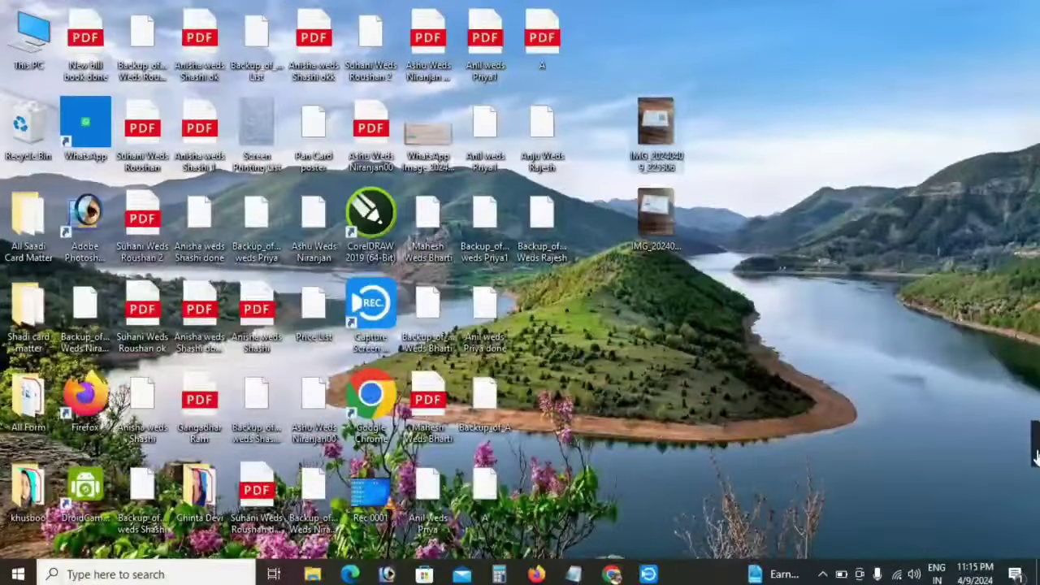
- Refresh the desktop twice and launch Adobe Photoshop 7.0 from its desktop shortcut
{"action": "left_click", "coordinate": [757, 178]}
{"action": "right_click", "coordinate": [797, 95]}
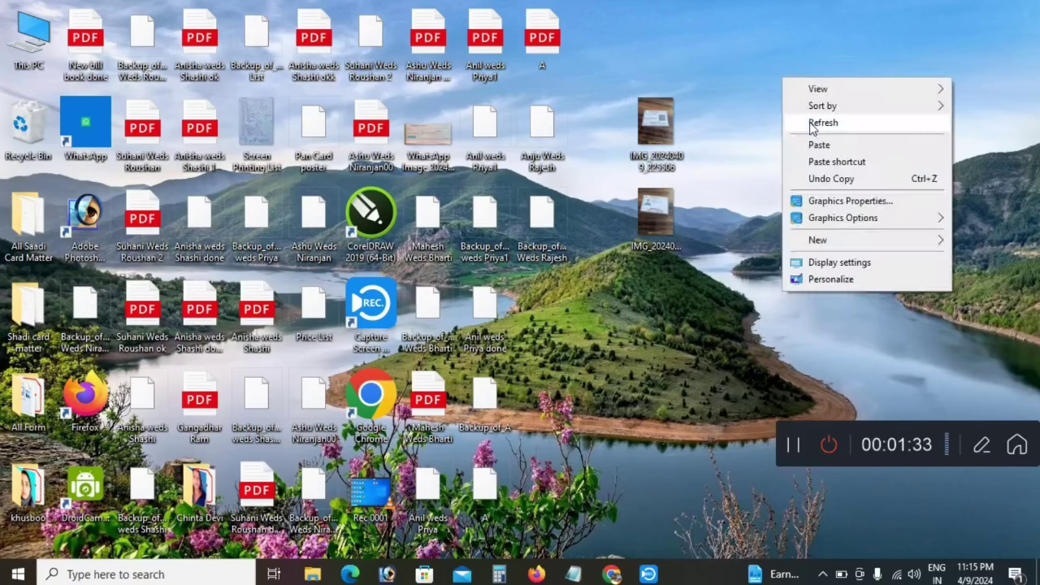
{"action": "left_click", "coordinate": [809, 122]}
{"action": "right_click", "coordinate": [782, 85]}
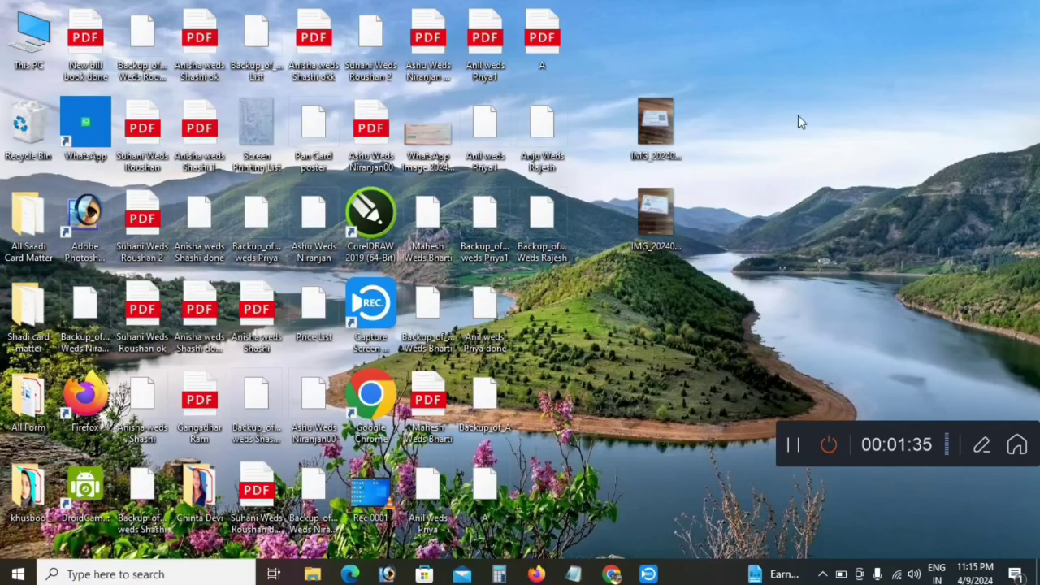
{"action": "left_click", "coordinate": [806, 128]}
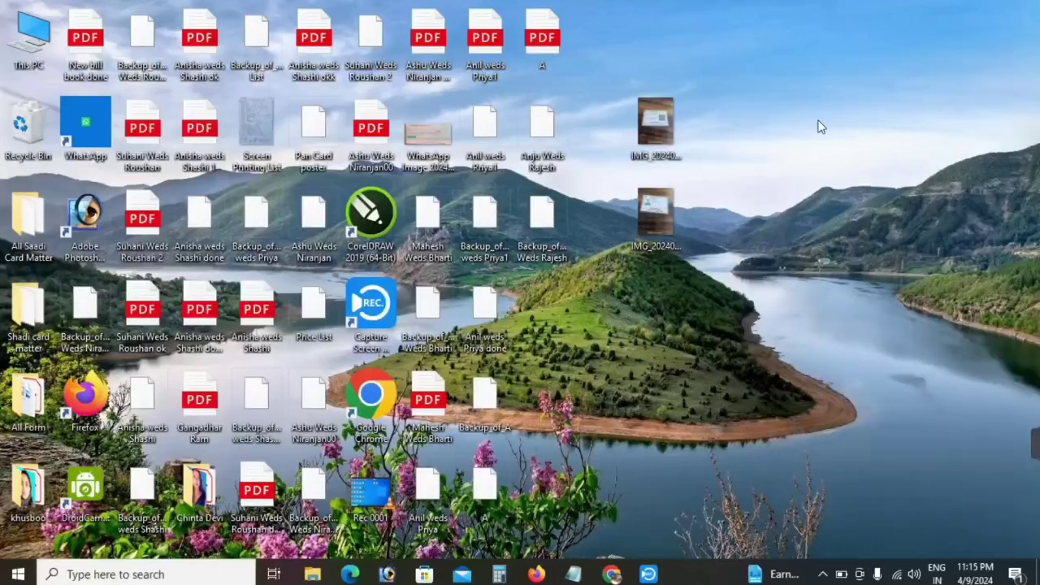
{"action": "double_click", "coordinate": [102, 212]}
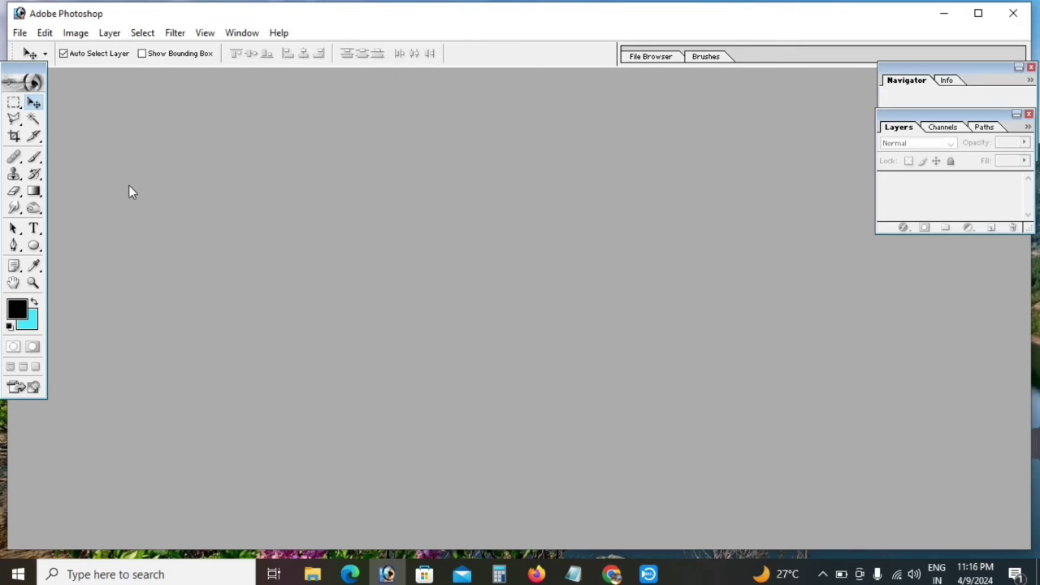
- Maximize Photoshop and open IMG_20240409_225506 and IMG_20240409_225600 together from the Desktop
{"action": "left_click", "coordinate": [978, 14]}
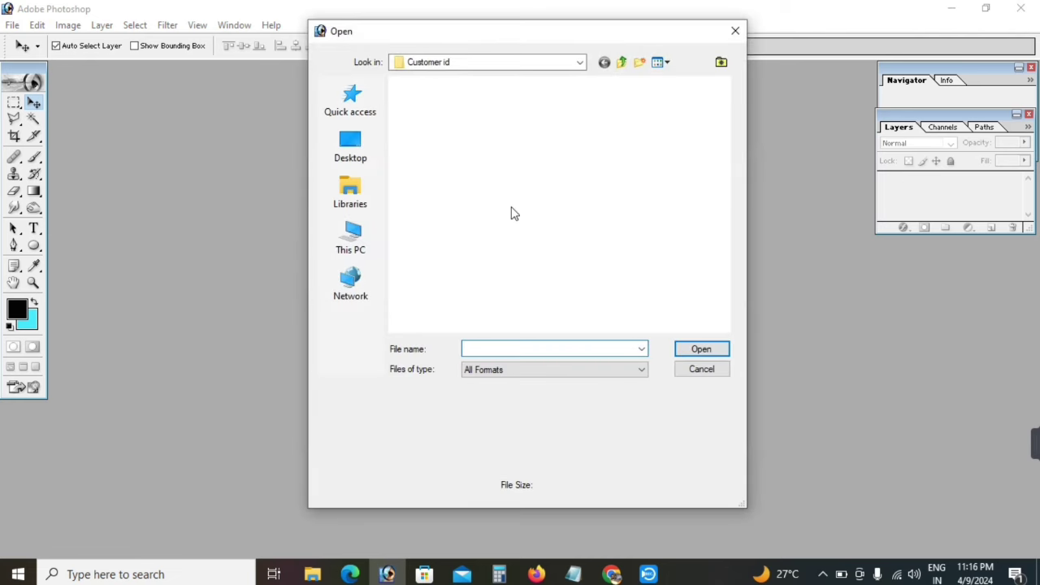
{"action": "left_click", "coordinate": [350, 144]}
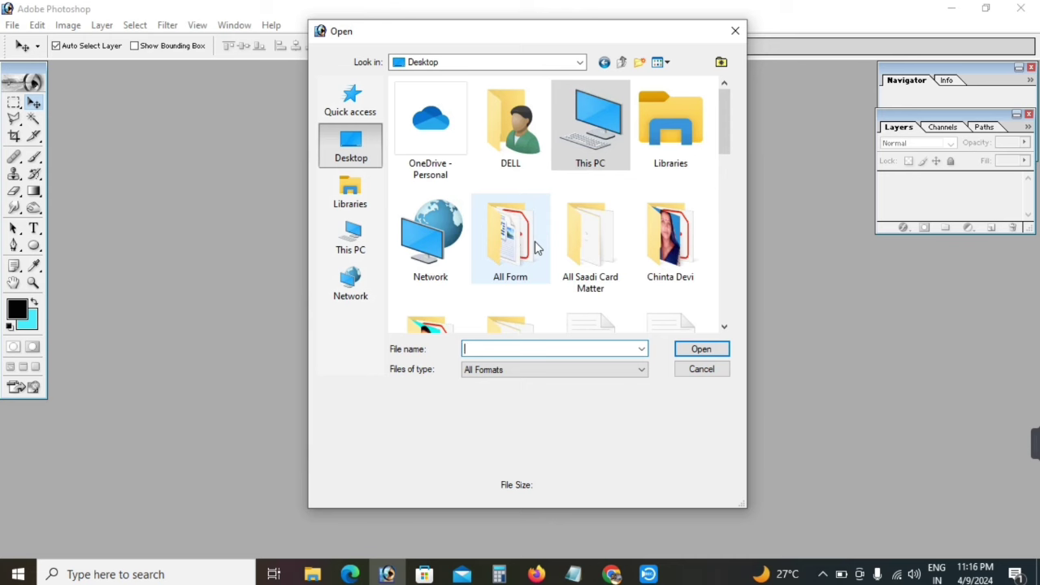
{"action": "scroll", "coordinate": [535, 248], "scroll_direction": "down", "scroll_amount": 3}
{"action": "scroll", "coordinate": [535, 248], "scroll_direction": "down", "scroll_amount": 2}
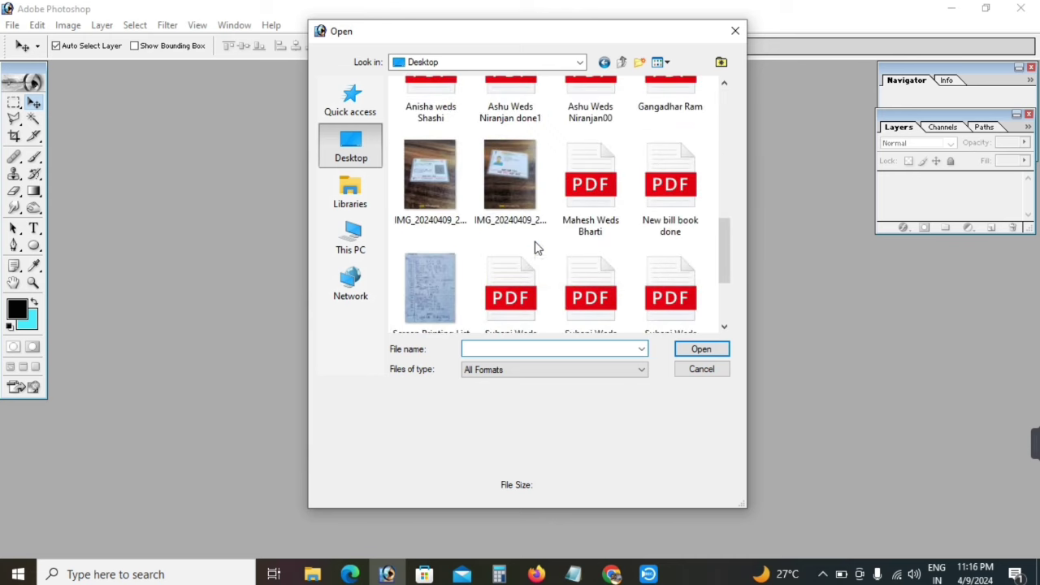
{"action": "left_click", "coordinate": [442, 189]}
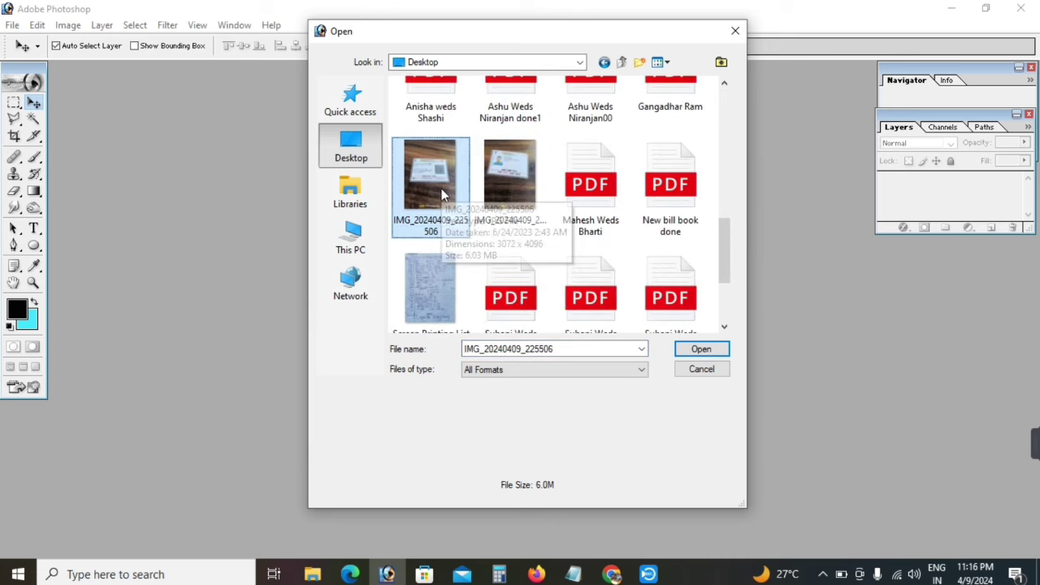
{"action": "key", "text": "shift+Right"}
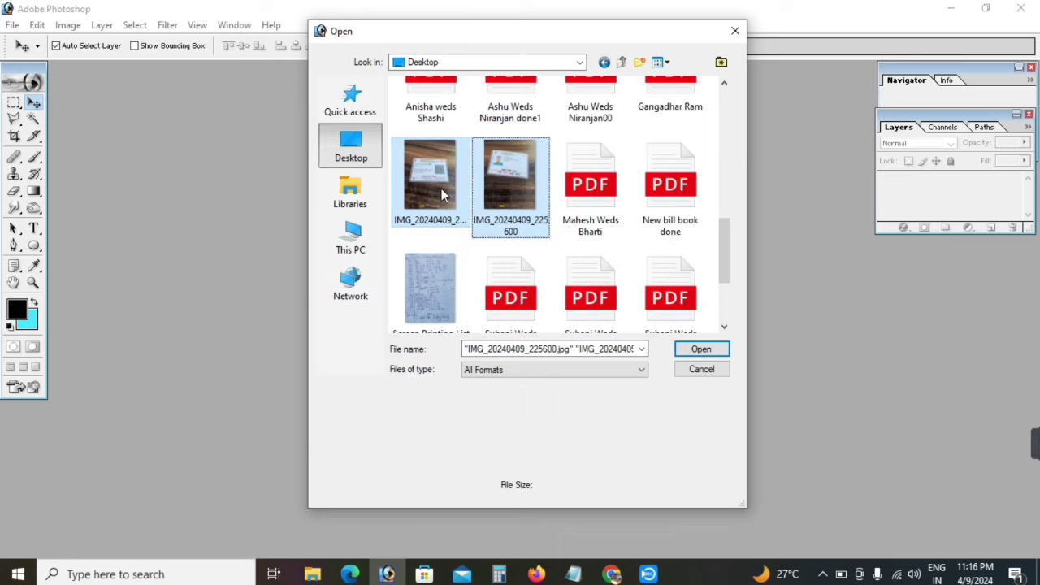
{"action": "key", "text": "Return"}
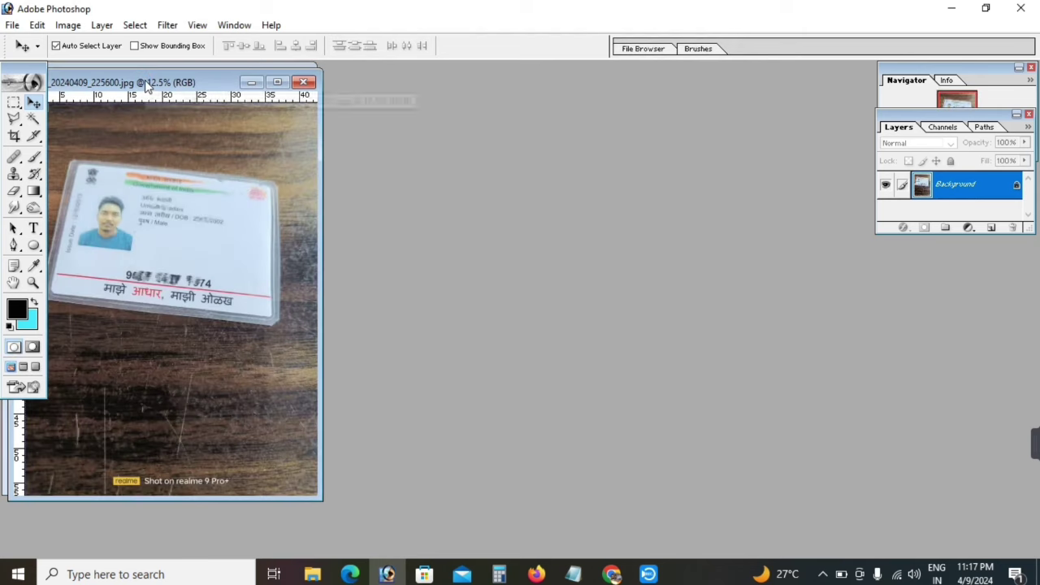
- Bring IMG_20240409_225600 forward, enlarge it, and clear the Crop tool's width, height and resolution presets
{"action": "left_click_drag", "start_coordinate": [180, 84], "coordinate": [255, 83]}
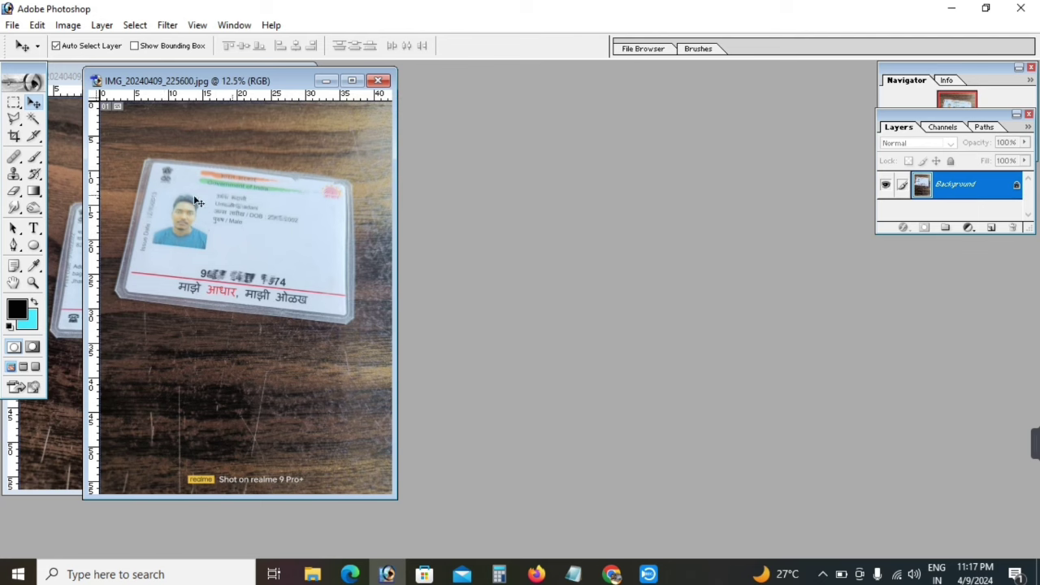
{"action": "left_click", "coordinate": [351, 81]}
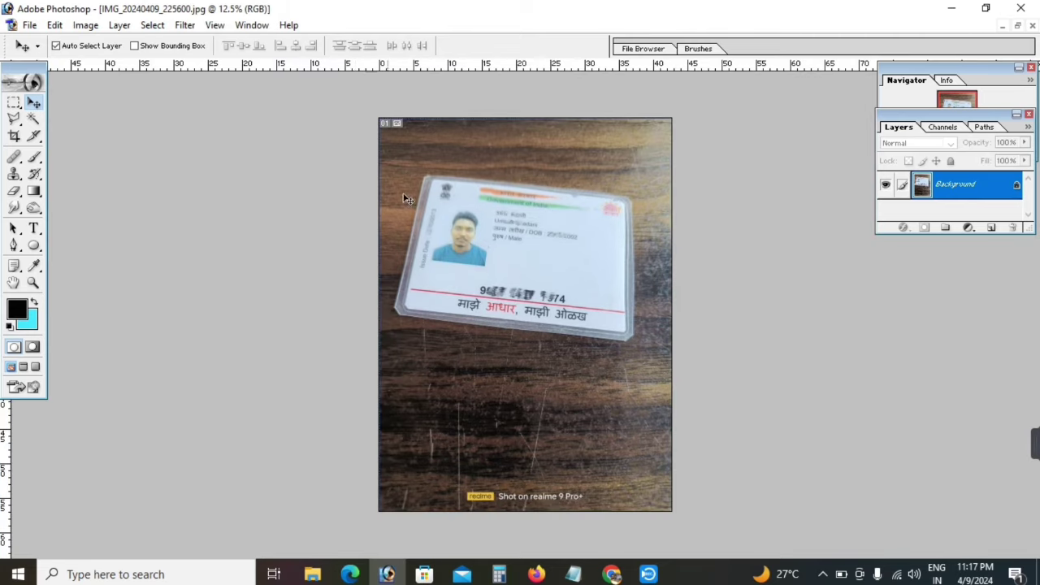
{"action": "left_click", "coordinate": [13, 136]}
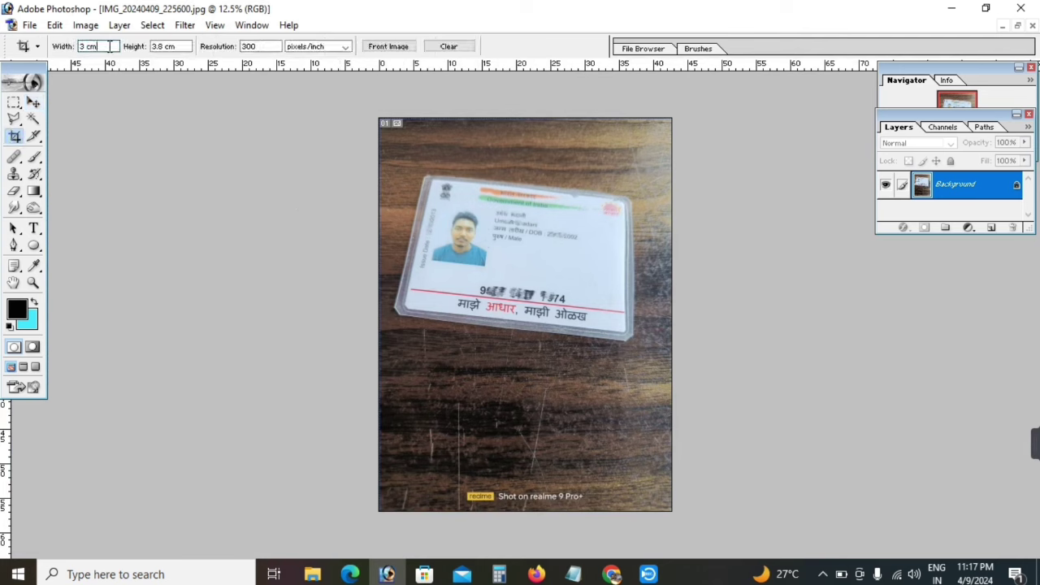
{"action": "key", "text": "BackSpace"}
{"action": "left_click", "coordinate": [179, 46]}
{"action": "key", "text": "BackSpace"}
{"action": "key", "text": "BackSpace"}
{"action": "key", "text": "BackSpace"}
{"action": "left_click", "coordinate": [270, 47]}
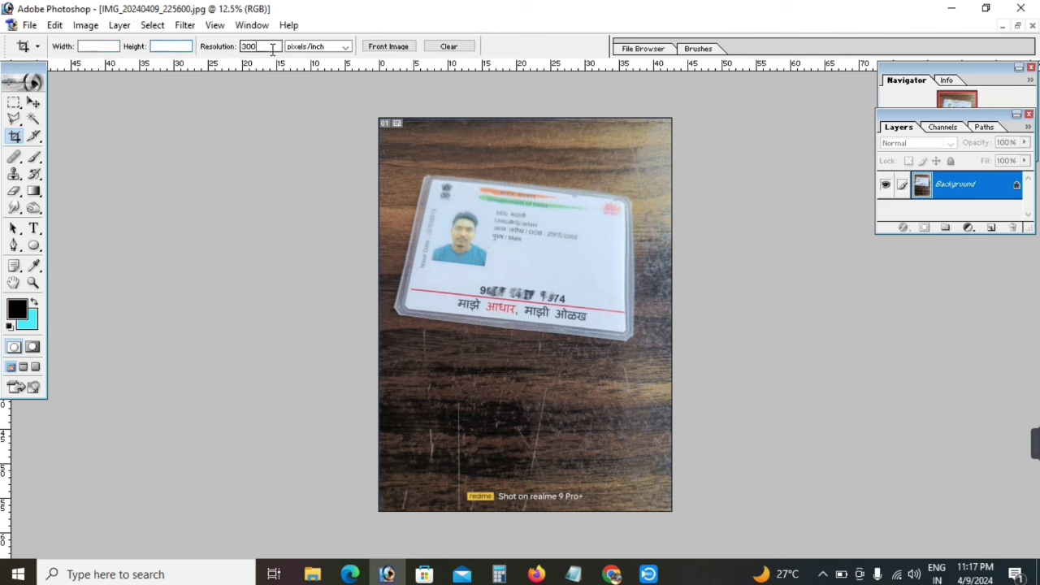
{"action": "key", "text": "BackSpace"}
{"action": "key", "text": "BackSpace"}
{"action": "key", "text": "BackSpace"}
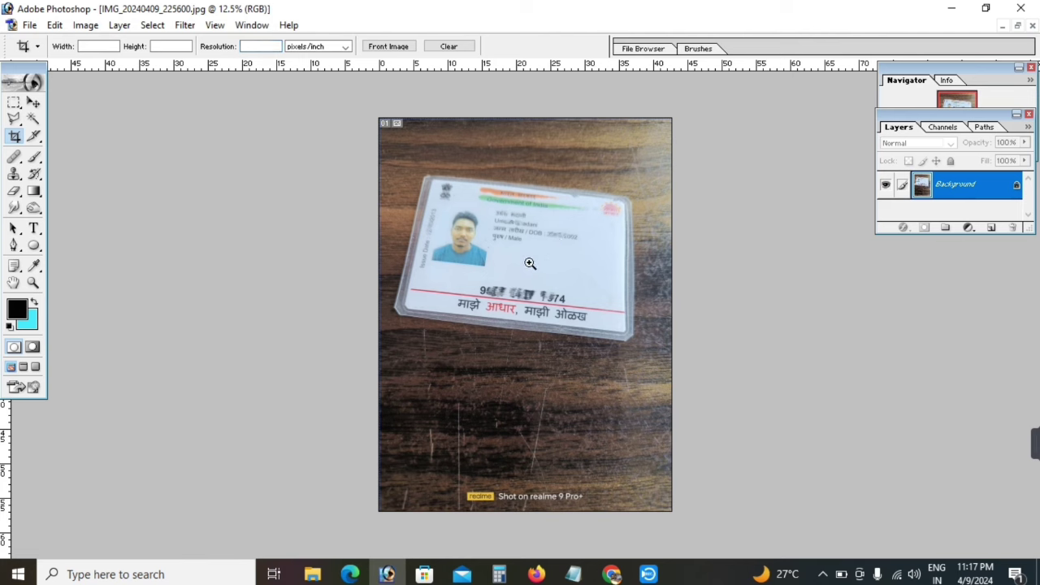
- Zoom to 25% and crop the photo around the card, removing most of the tabletop
{"action": "left_click", "coordinate": [13, 138]}
{"action": "key", "text": "ctrl+plus"}
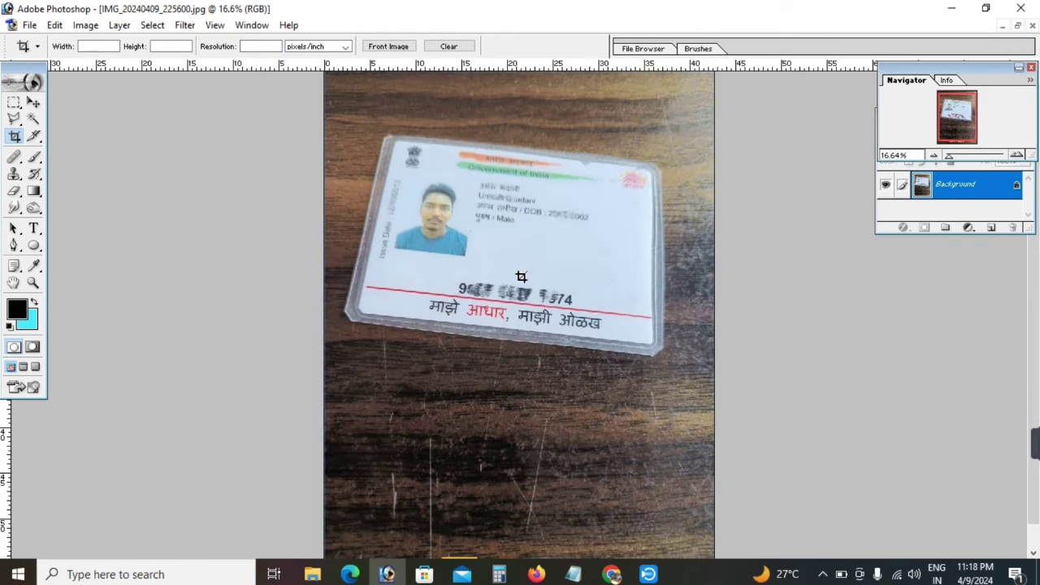
{"action": "key", "text": "ctrl+0"}
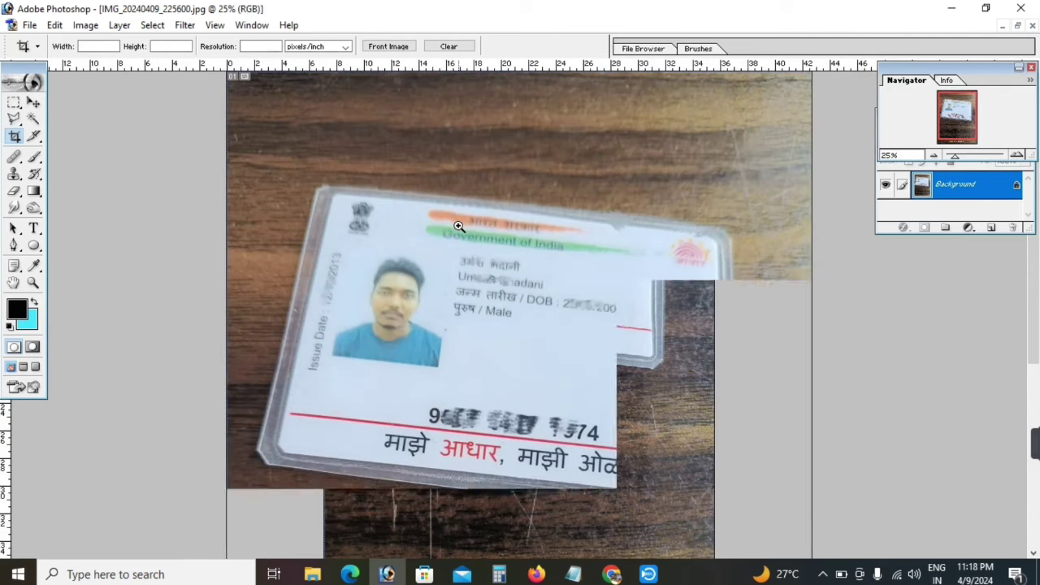
{"action": "left_click", "coordinate": [459, 226], "text": "ctrl"}
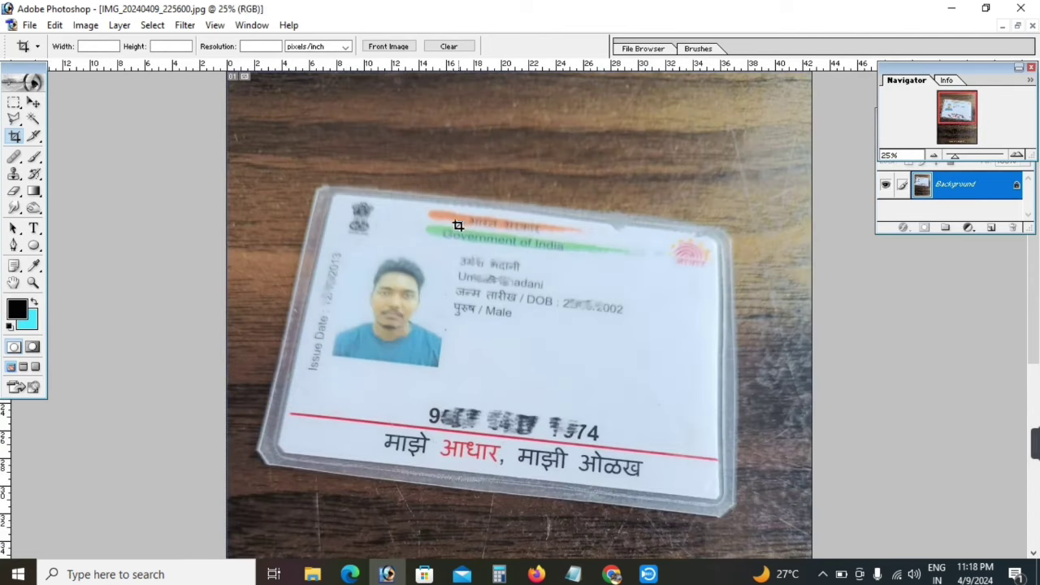
{"action": "scroll", "coordinate": [451, 203], "scroll_direction": "down", "scroll_amount": 1}
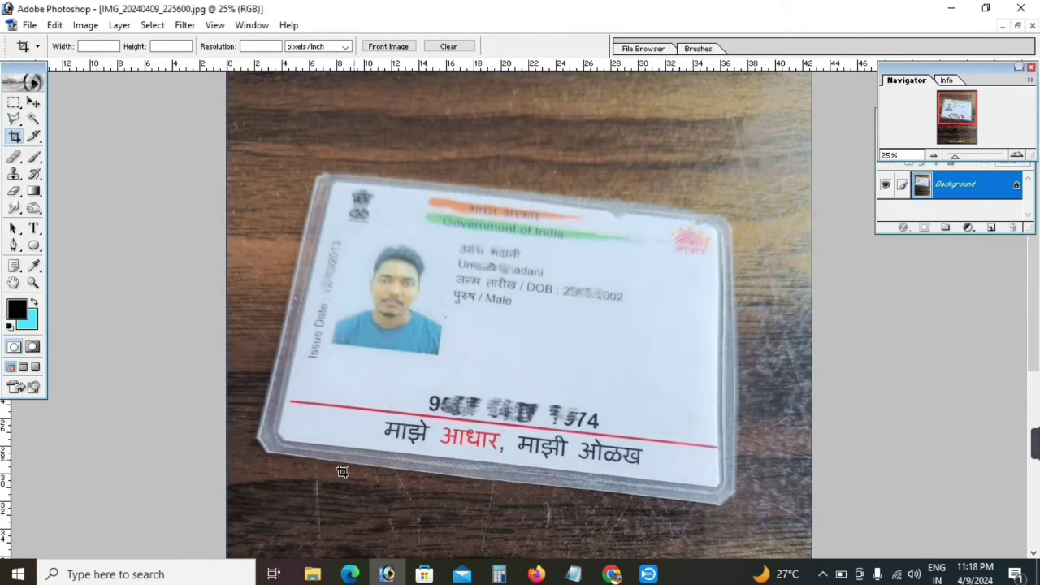
{"action": "mouse_move", "coordinate": [248, 512]}
{"action": "left_mouse_down"}
{"action": "mouse_move", "coordinate": [662, 280]}
{"action": "mouse_move", "coordinate": [722, 200]}
{"action": "mouse_move", "coordinate": [731, 162]}
{"action": "mouse_move", "coordinate": [726, 177]}
{"action": "left_mouse_up"}
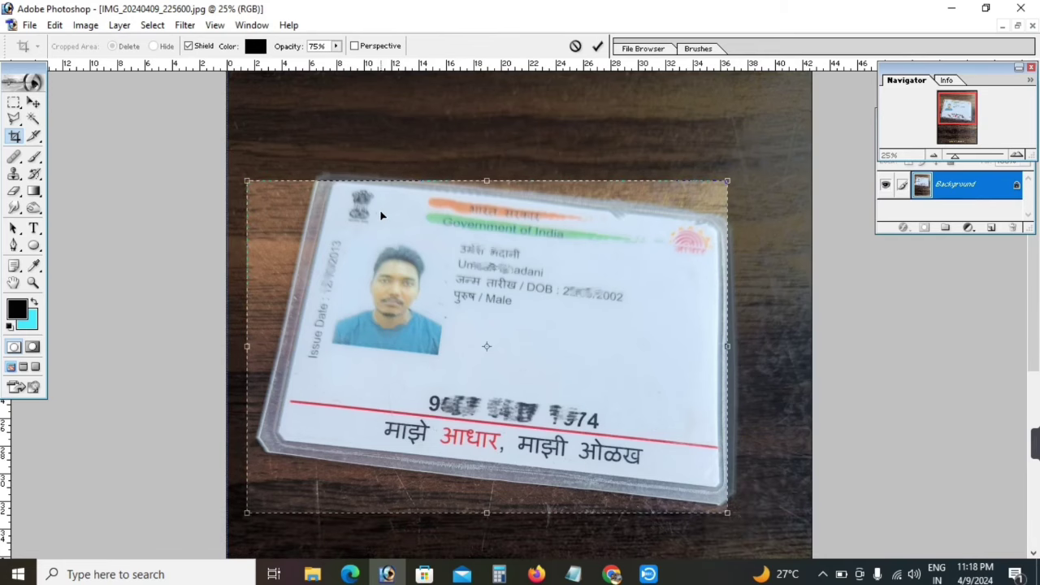
{"action": "left_click", "coordinate": [597, 47]}
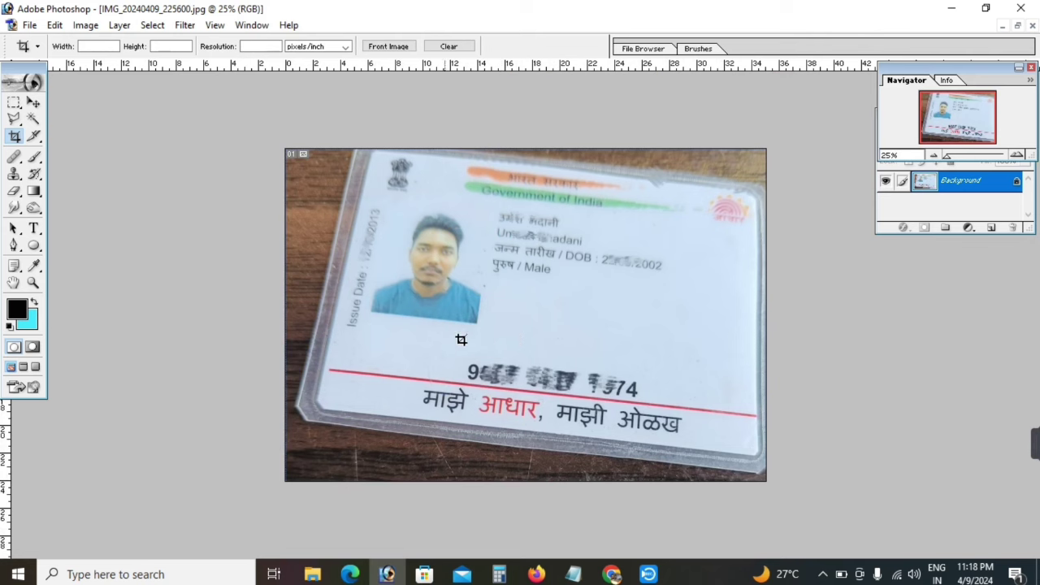
- With the Move tool active, convert the Background layer to Layer 0 via the New Layer dialog
{"action": "left_click", "coordinate": [33, 103]}
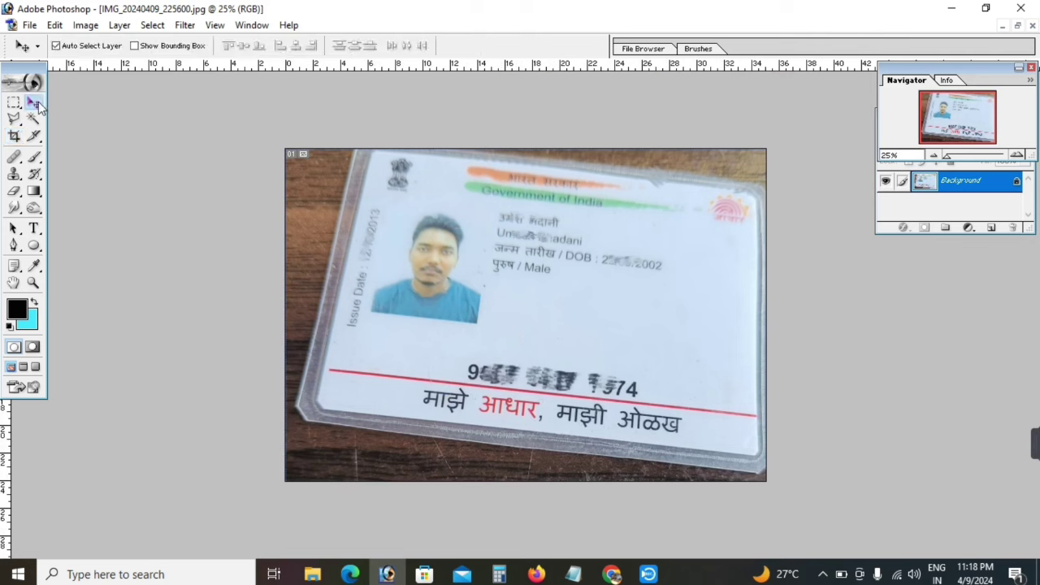
{"action": "double_click", "coordinate": [980, 188]}
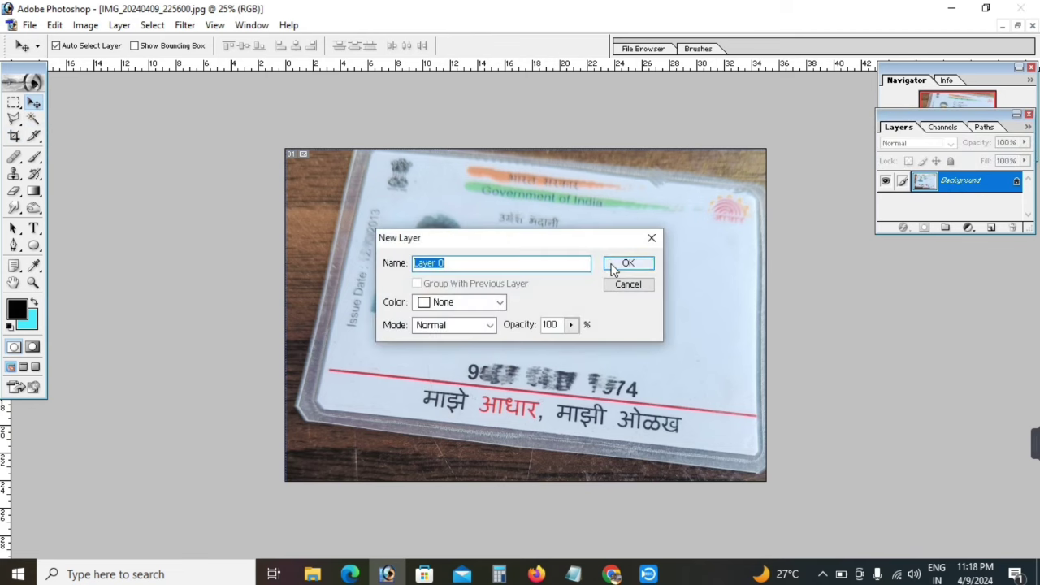
{"action": "left_click", "coordinate": [613, 267]}
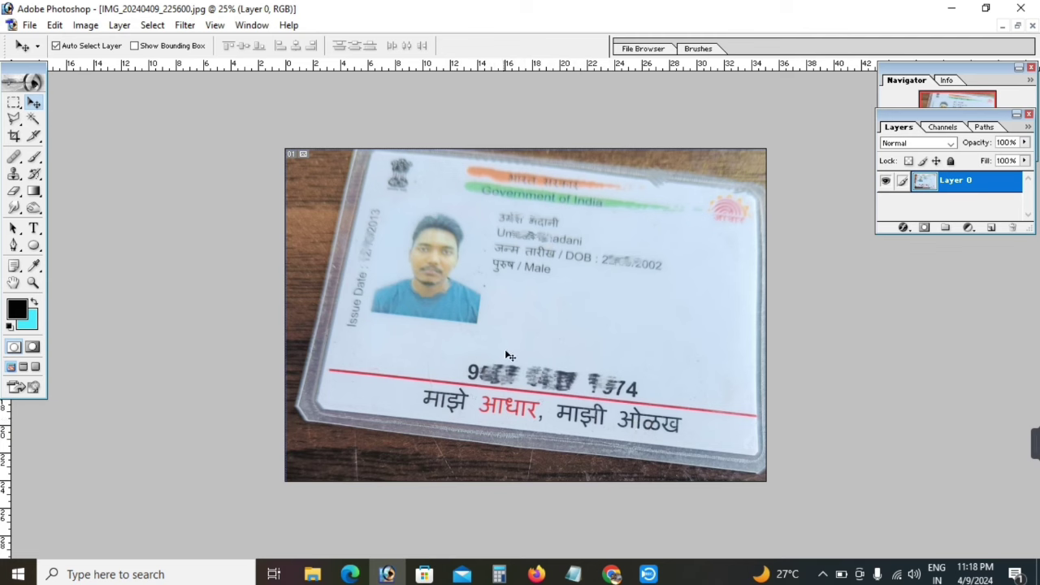
- Free-transform Layer 0, pulling the top-left, top-right and bottom-left corners to straighten the card
{"action": "key", "text": "ctrl+t"}
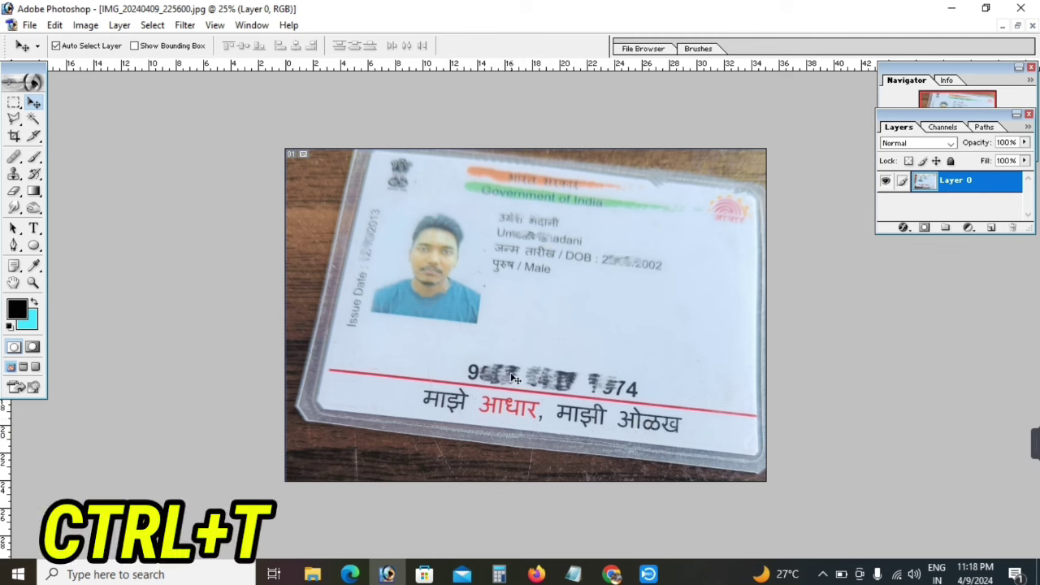
{"action": "key", "text": "ctrl+t"}
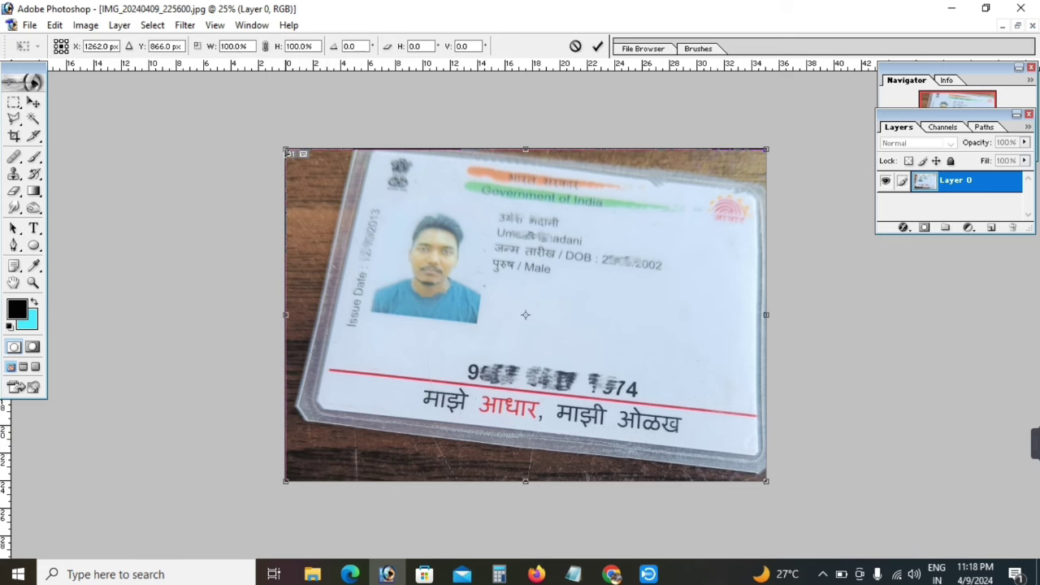
{"action": "left_click_drag", "start_coordinate": [286, 152], "coordinate": [187, 150]}
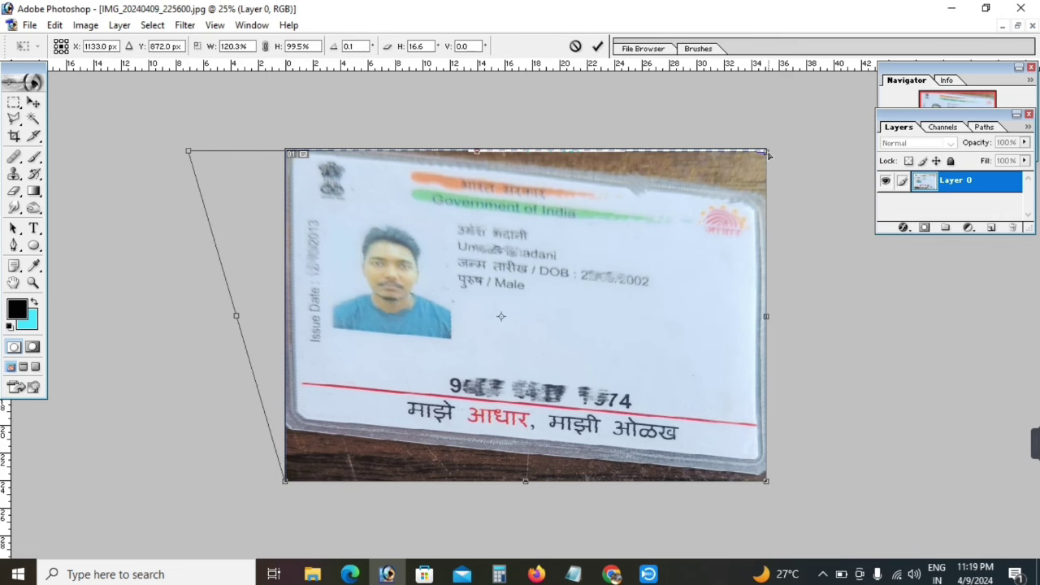
{"action": "left_click_drag", "start_coordinate": [768, 152], "coordinate": [779, 91]}
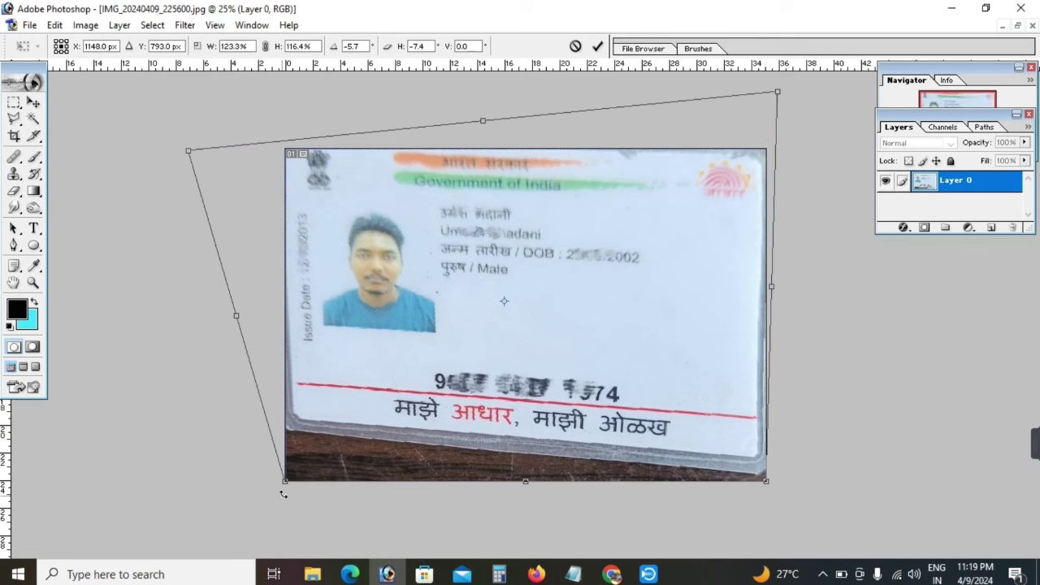
{"action": "left_click_drag", "start_coordinate": [285, 482], "coordinate": [270, 521]}
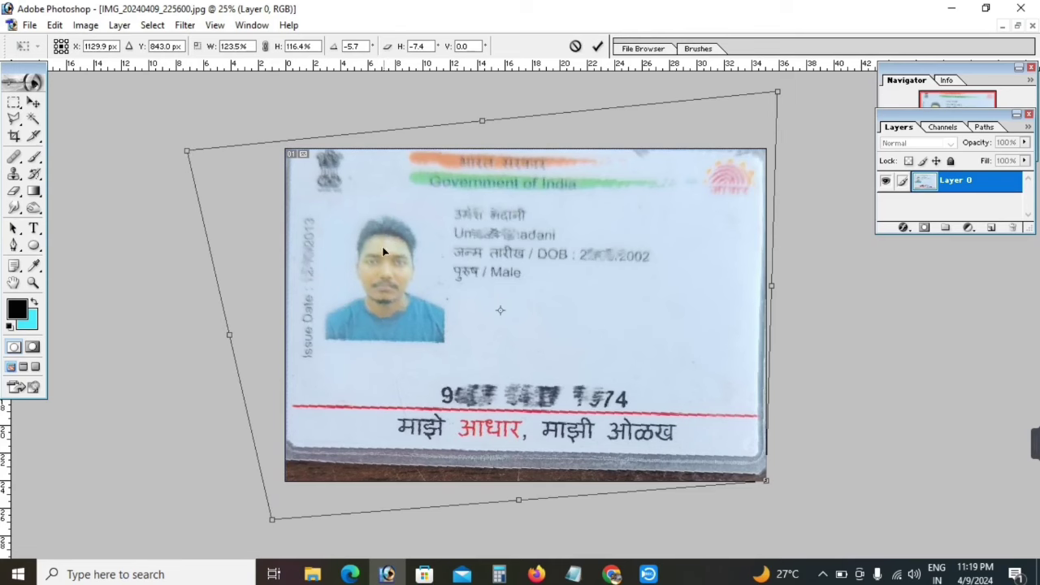
- Commit the corner distortion and draw a crop box over the card, excluding the bottom strip
{"action": "left_click", "coordinate": [597, 46]}
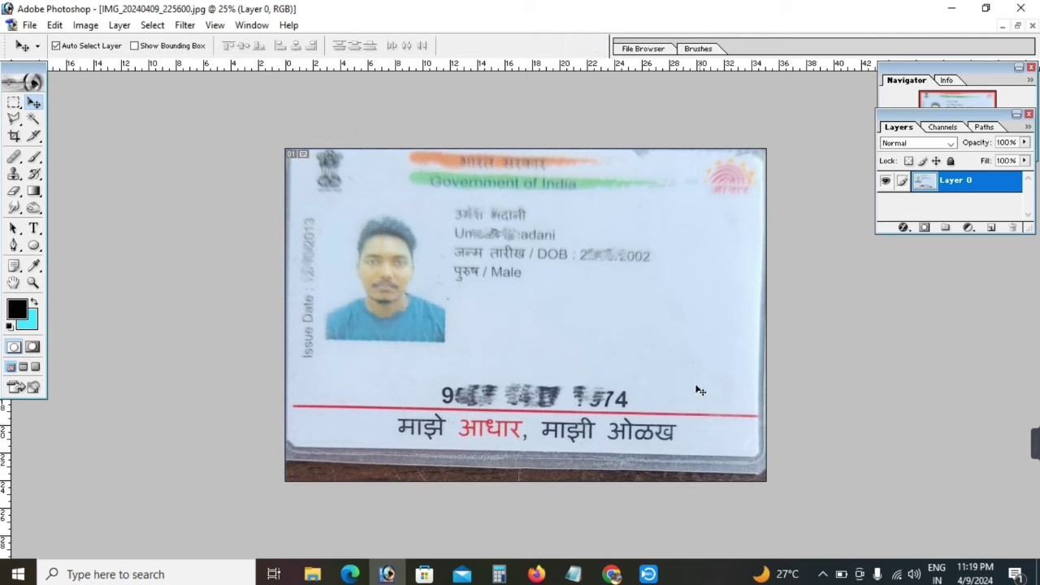
{"action": "left_click", "coordinate": [14, 136]}
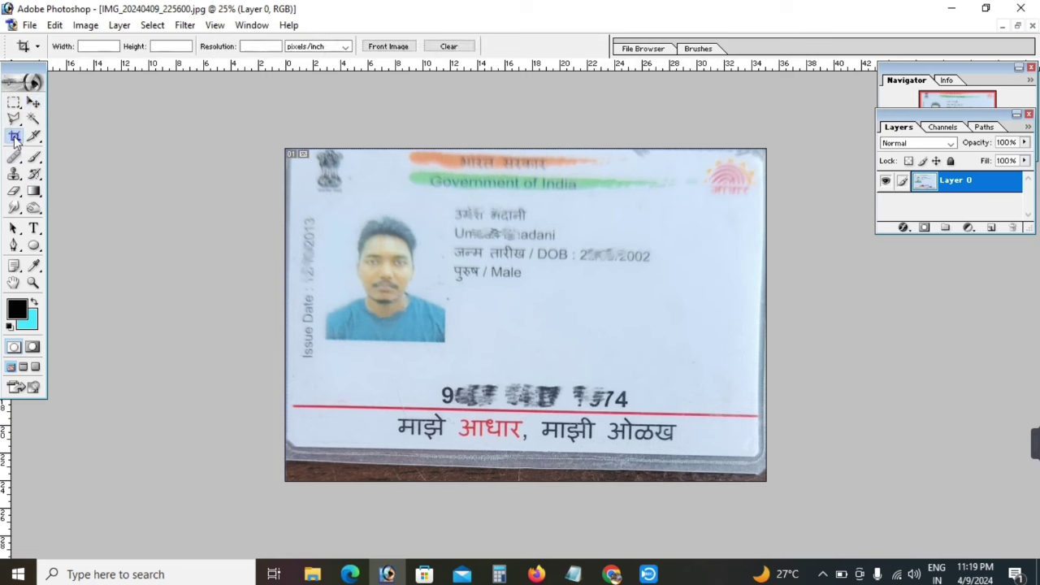
{"action": "mouse_move", "coordinate": [290, 444]}
{"action": "left_mouse_down"}
{"action": "mouse_move", "coordinate": [637, 390]}
{"action": "mouse_move", "coordinate": [767, 149]}
{"action": "left_mouse_up"}
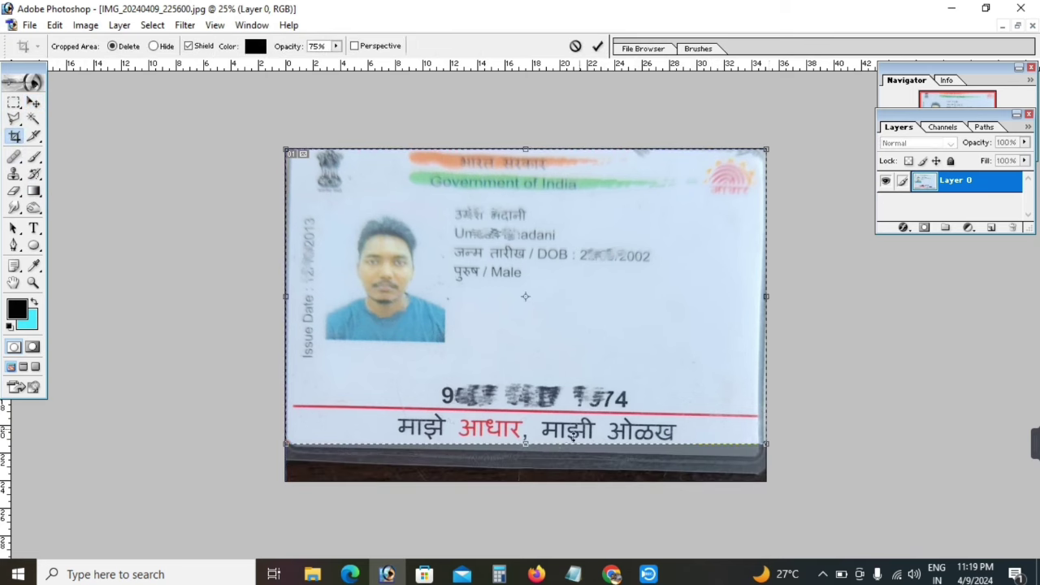
- Nudge the crop box's bottom edge down and apply the crop, trimming the dark strip
{"action": "left_click_drag", "start_coordinate": [526, 443], "coordinate": [524, 447]}
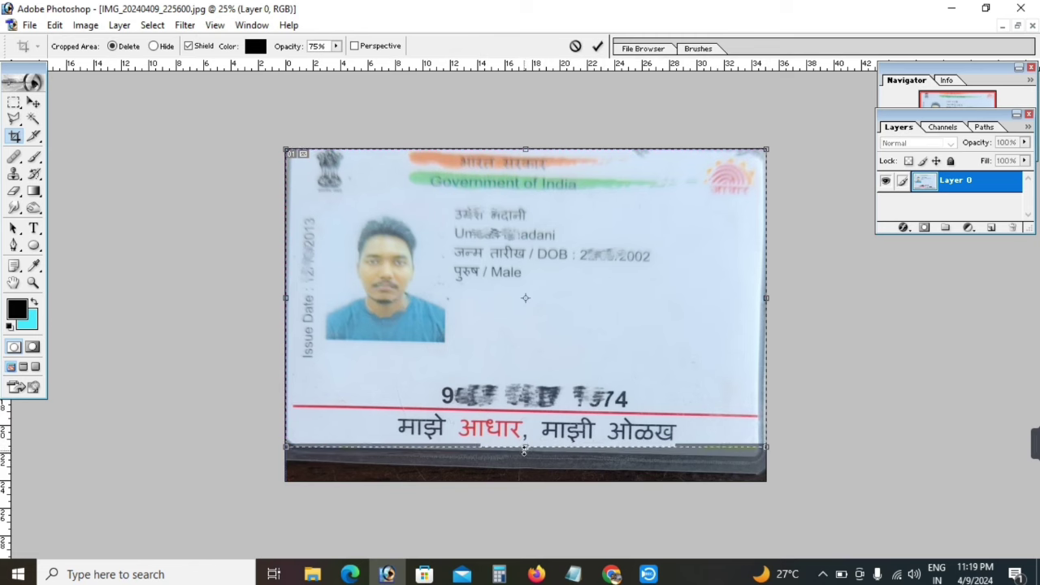
{"action": "key", "text": "Return"}
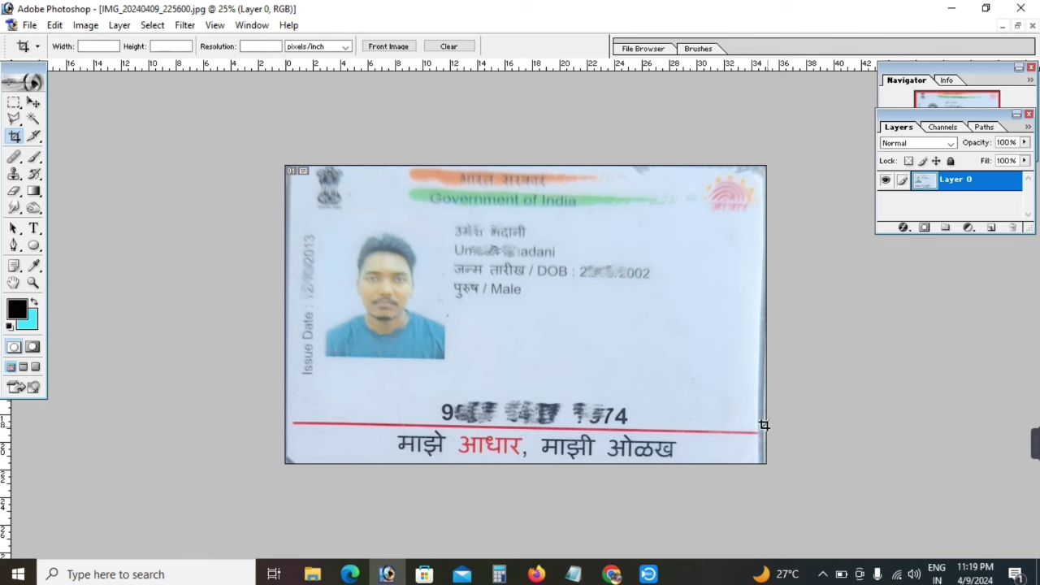
- Free-transform Layer 0 again, nudging all four corners outward so the card fills the frame
{"action": "left_click", "coordinate": [34, 103]}
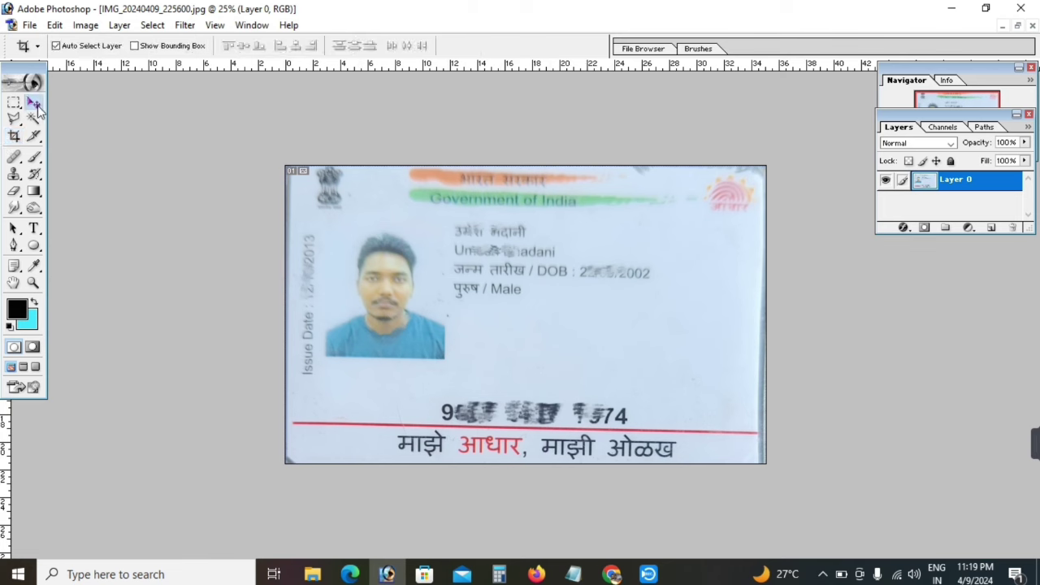
{"action": "key", "text": "ctrl+t"}
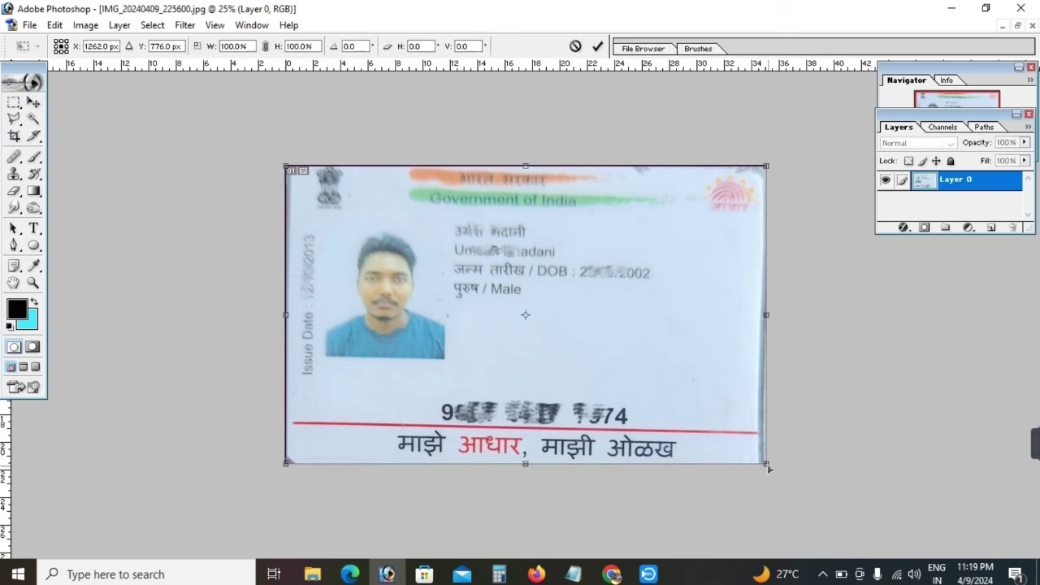
{"action": "left_click_drag", "start_coordinate": [769, 465], "coordinate": [779, 470]}
{"action": "left_click_drag", "start_coordinate": [282, 472], "coordinate": [284, 464]}
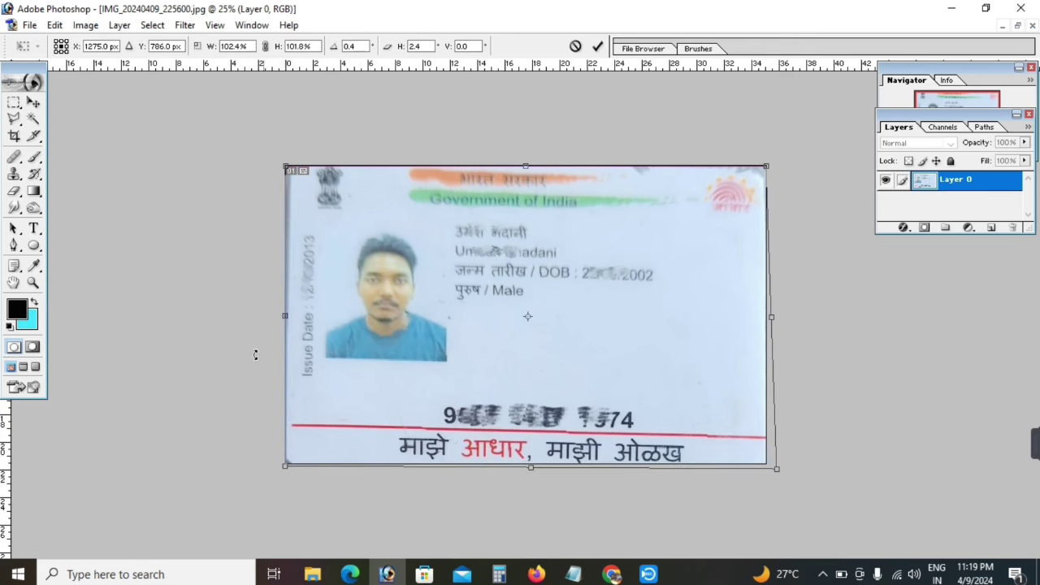
{"action": "left_click_drag", "start_coordinate": [285, 167], "coordinate": [271, 166]}
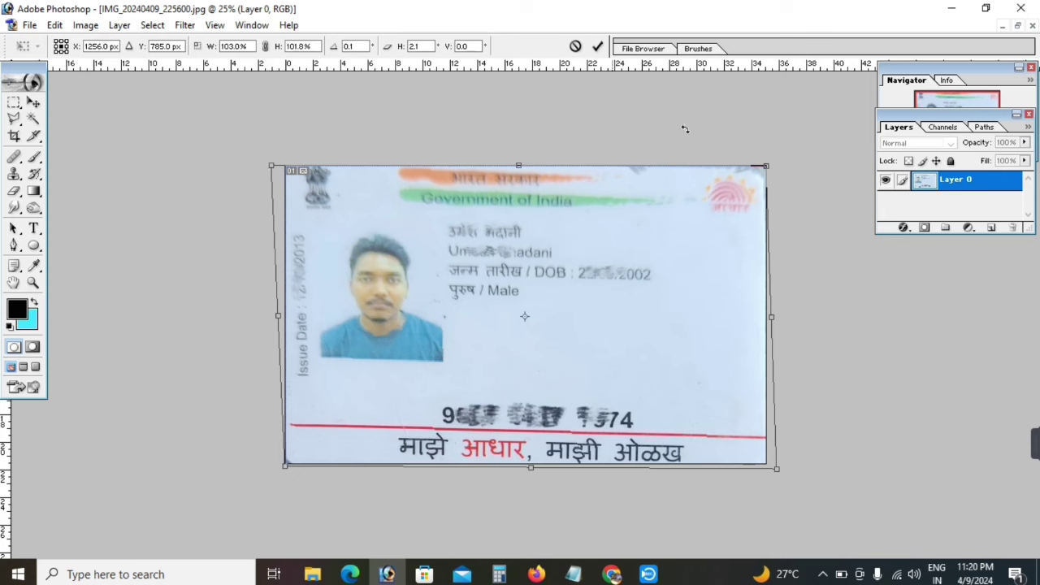
{"action": "left_click_drag", "start_coordinate": [769, 169], "coordinate": [773, 160]}
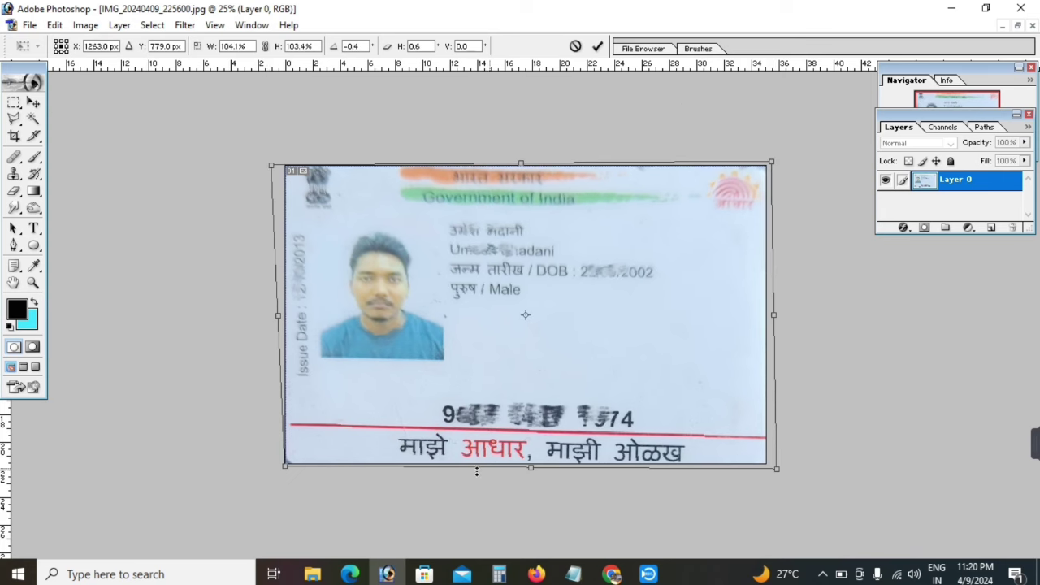
{"action": "left_click", "coordinate": [596, 47]}
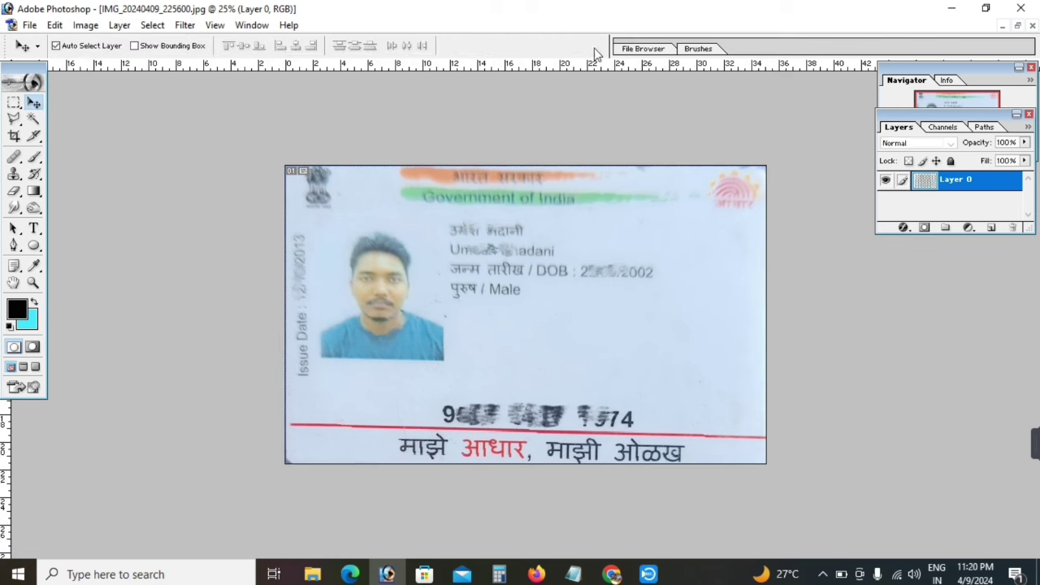
- Crop to the card with the top edge extended to the image top, then zoom to 22.1%
{"action": "left_click", "coordinate": [13, 136]}
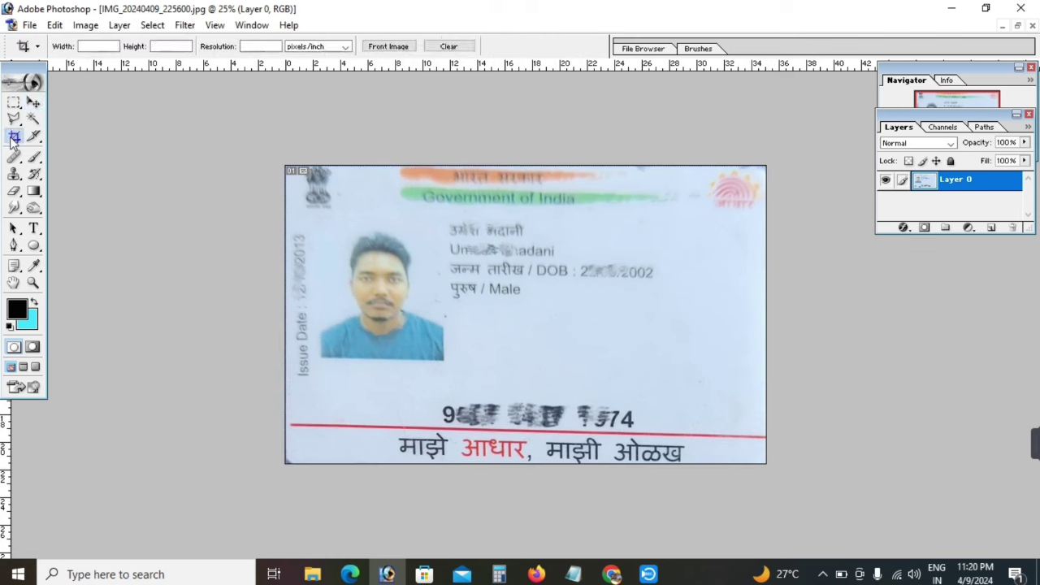
{"action": "left_click_drag", "start_coordinate": [280, 472], "coordinate": [793, 172]}
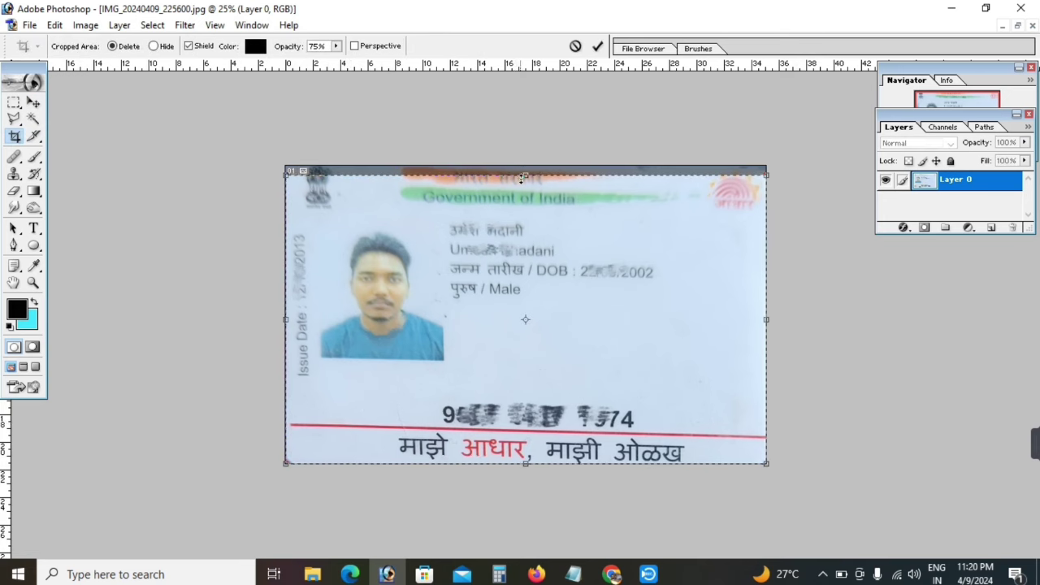
{"action": "left_click_drag", "start_coordinate": [526, 174], "coordinate": [525, 166]}
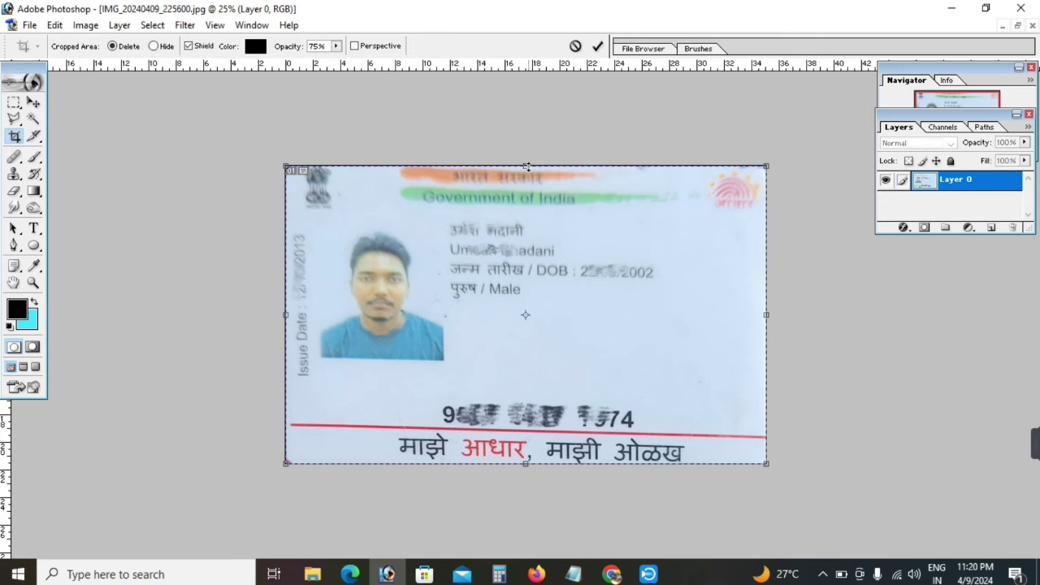
{"action": "left_click", "coordinate": [597, 47]}
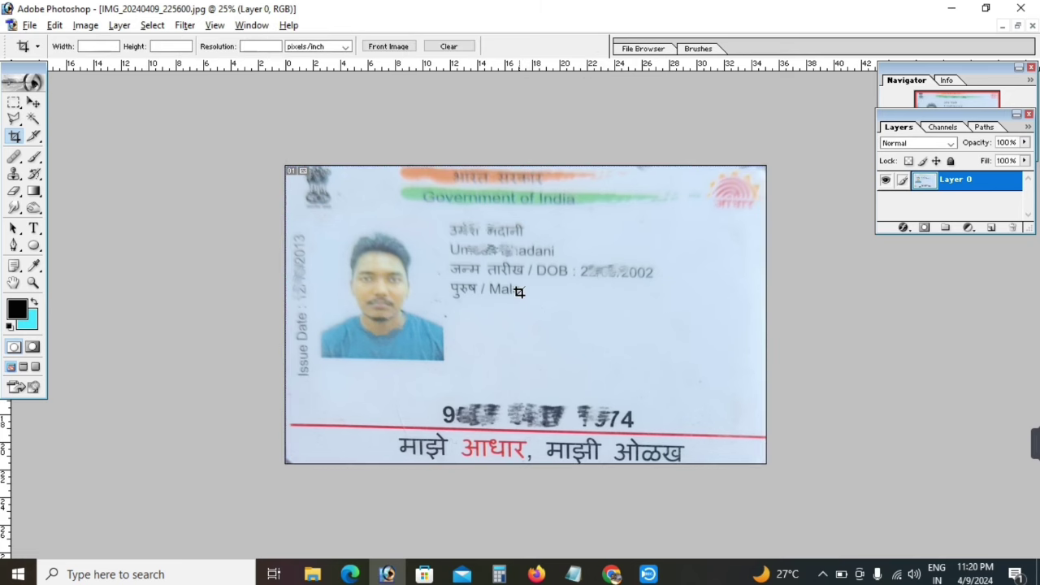
{"action": "key", "text": "ctrl+minus"}
{"action": "key", "text": "ctrl+minus"}
{"action": "key", "text": "ctrl+plus"}
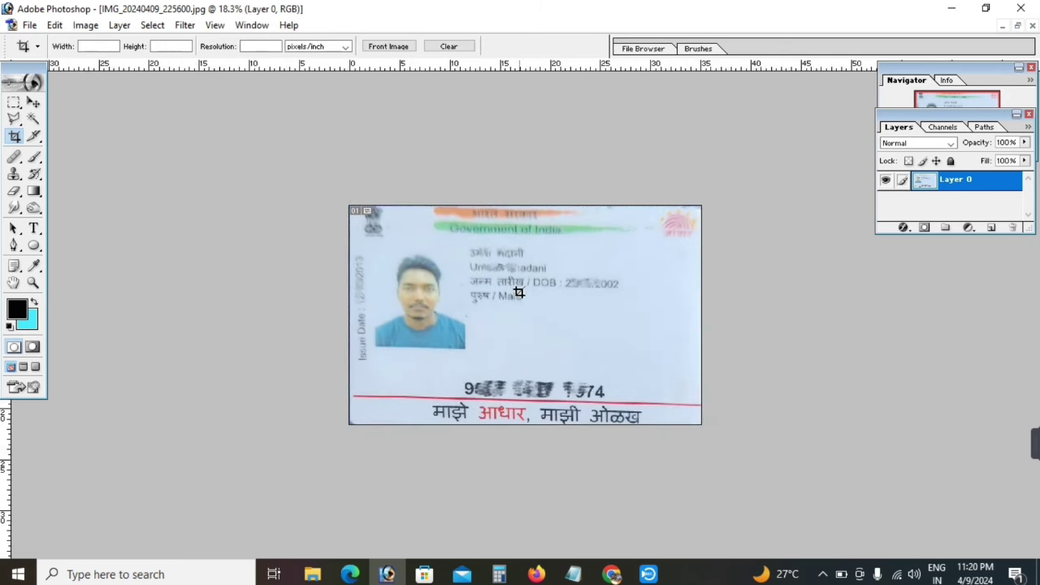
{"action": "key", "text": "ctrl+plus"}
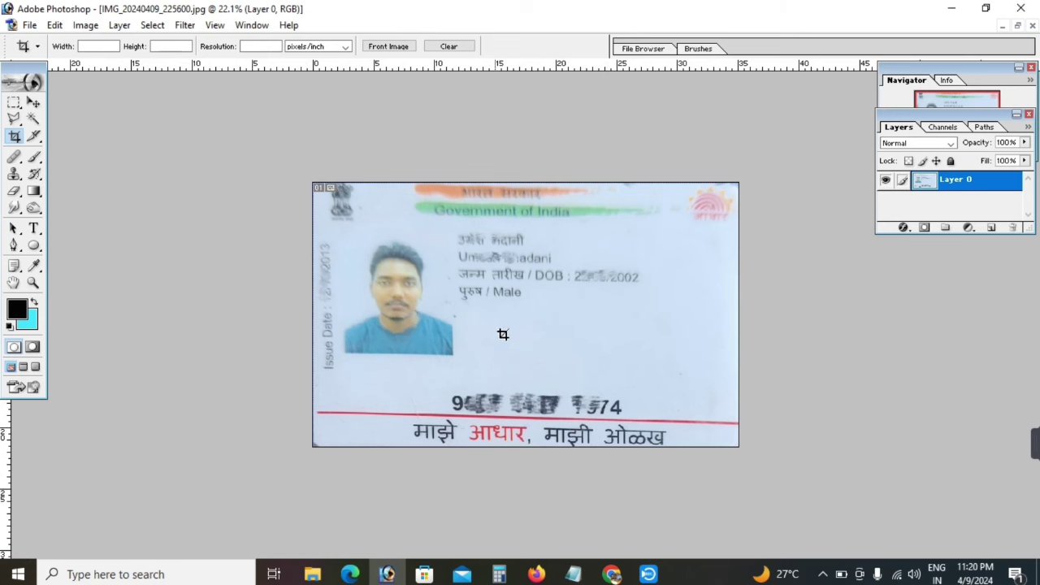
{"action": "left_click", "coordinate": [32, 105]}
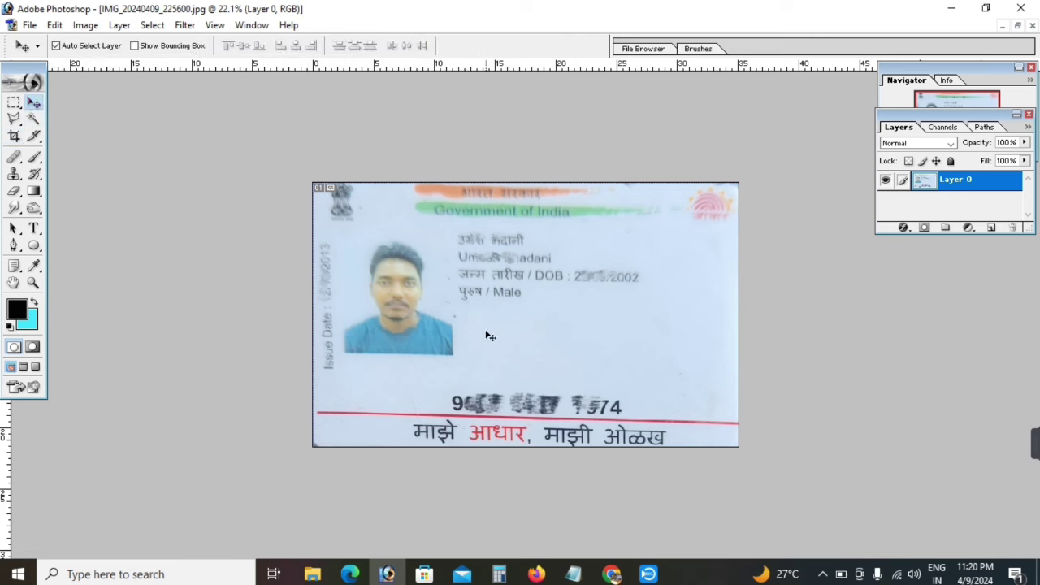
- Apply a Levels adjustment (Ctrl+L) brightening the card's background toward white, then close the dialog
{"action": "key", "text": "ctrl+l"}
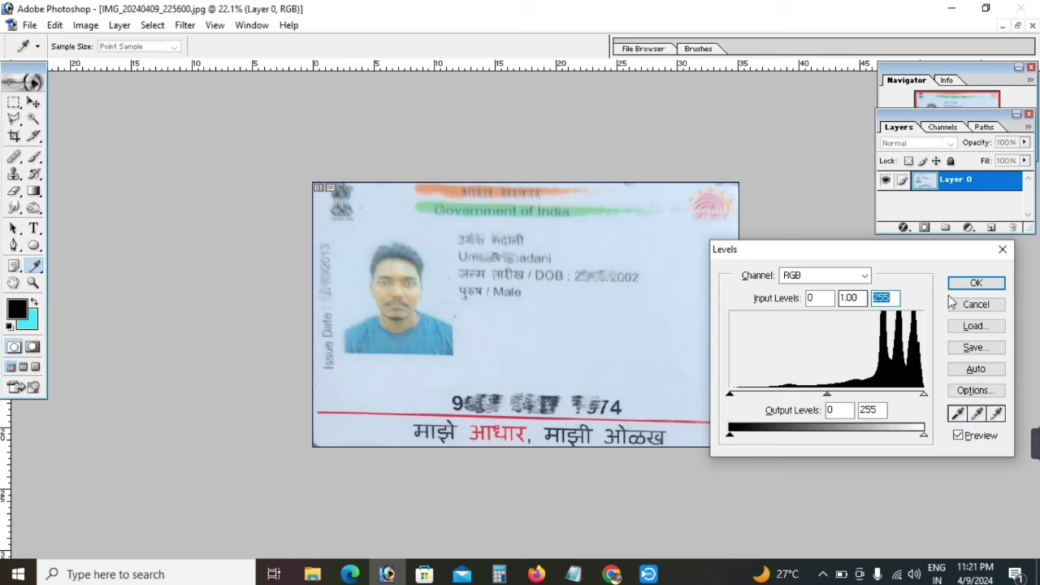
{"action": "left_click", "coordinate": [990, 310]}
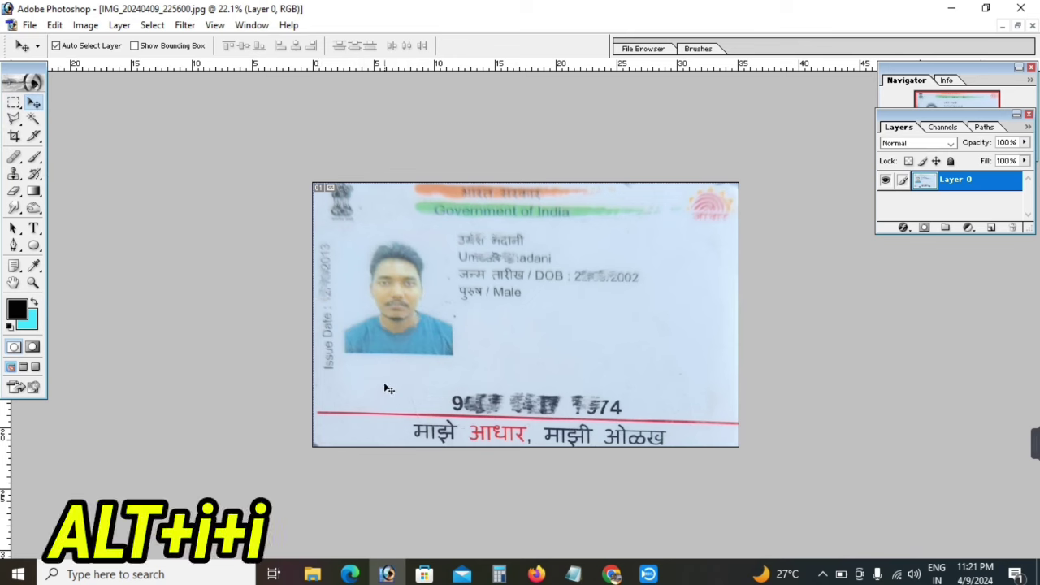
- Resize the front card to 3.3 × 2.1 inches at 300 ppi, unconstrained, and fit on screen
{"action": "key", "text": "alt+i"}
{"action": "key", "text": "i"}
{"action": "left_click", "coordinate": [476, 340]}
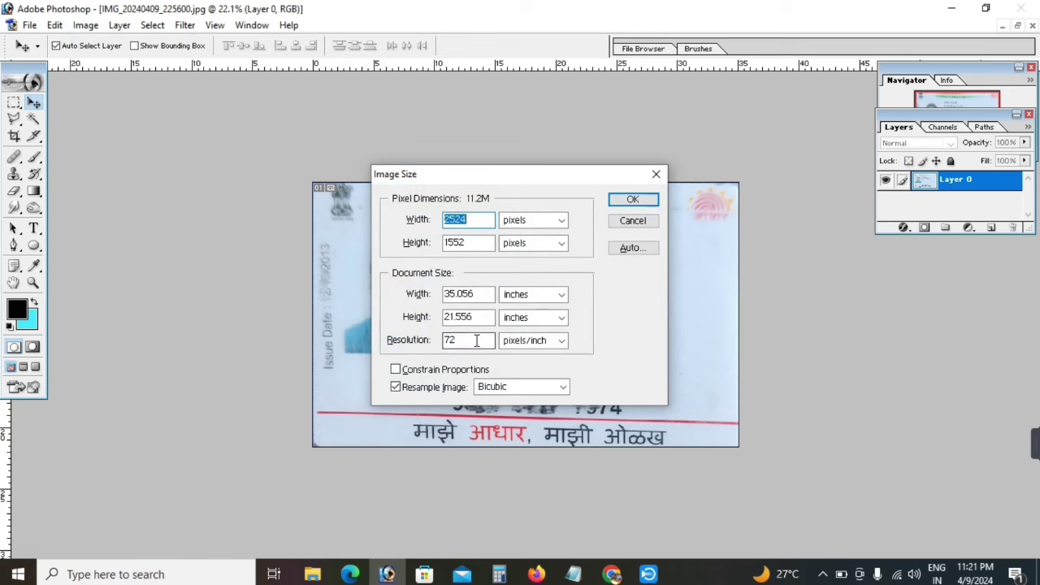
{"action": "key", "text": "BackSpace"}
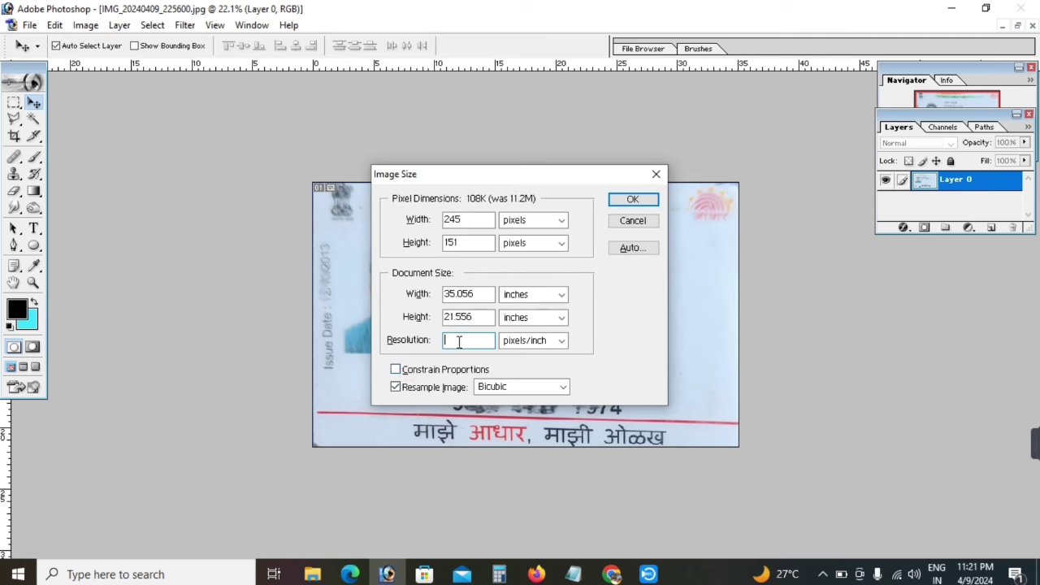
{"action": "type", "text": "300"}
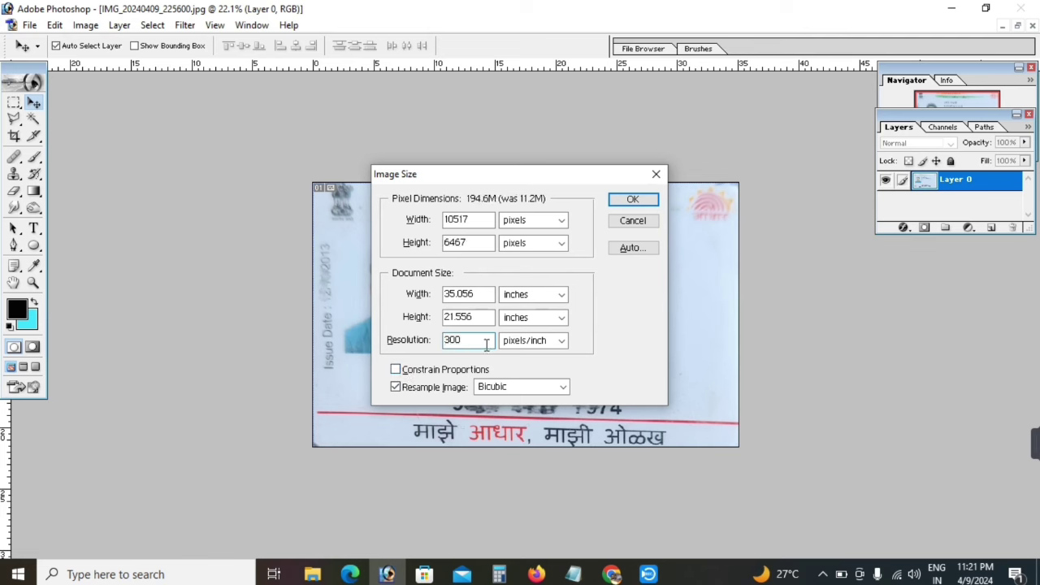
{"action": "left_click", "coordinate": [485, 320]}
{"action": "key", "text": "BackSpace"}
{"action": "key", "text": "BackSpace"}
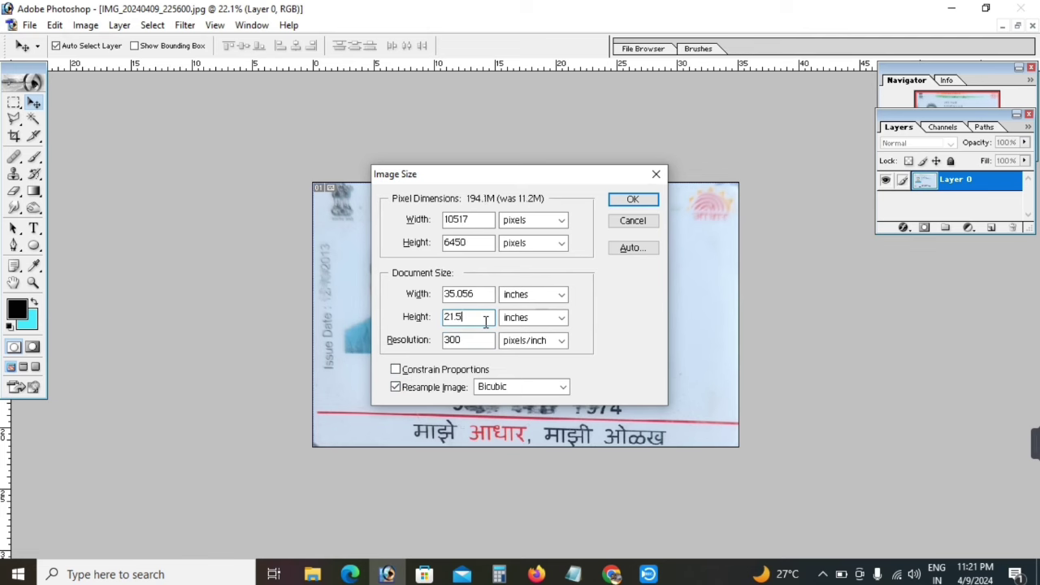
{"action": "key", "text": "BackSpace"}
{"action": "key", "text": "BackSpace"}
{"action": "key", "text": "BackSpace"}
{"action": "type", "text": ".1"}
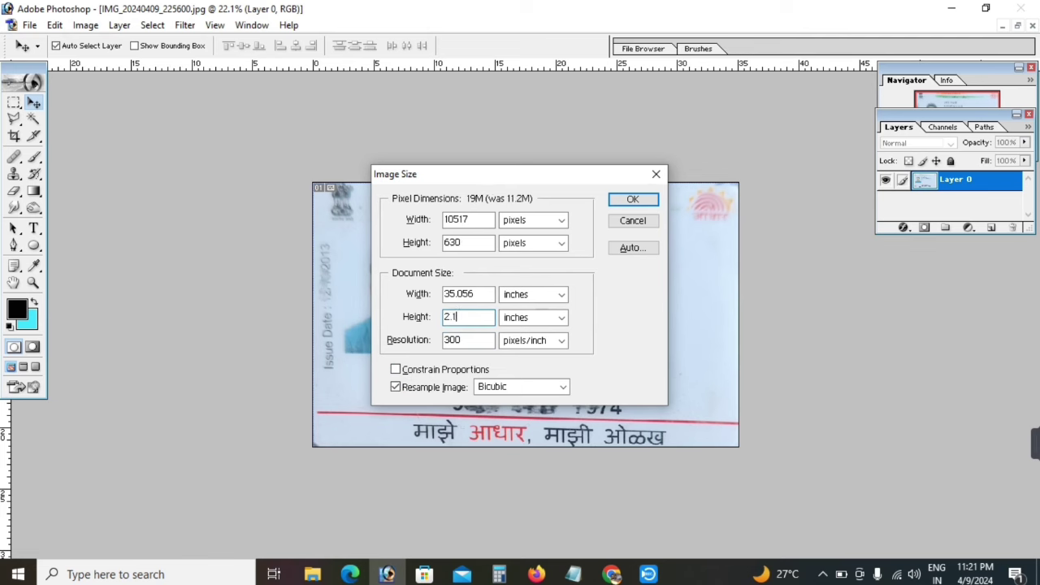
{"action": "left_click", "coordinate": [485, 295]}
{"action": "key", "text": "BackSpace"}
{"action": "key", "text": "BackSpace"}
{"action": "key", "text": "BackSpace"}
{"action": "type", "text": "3.3"}
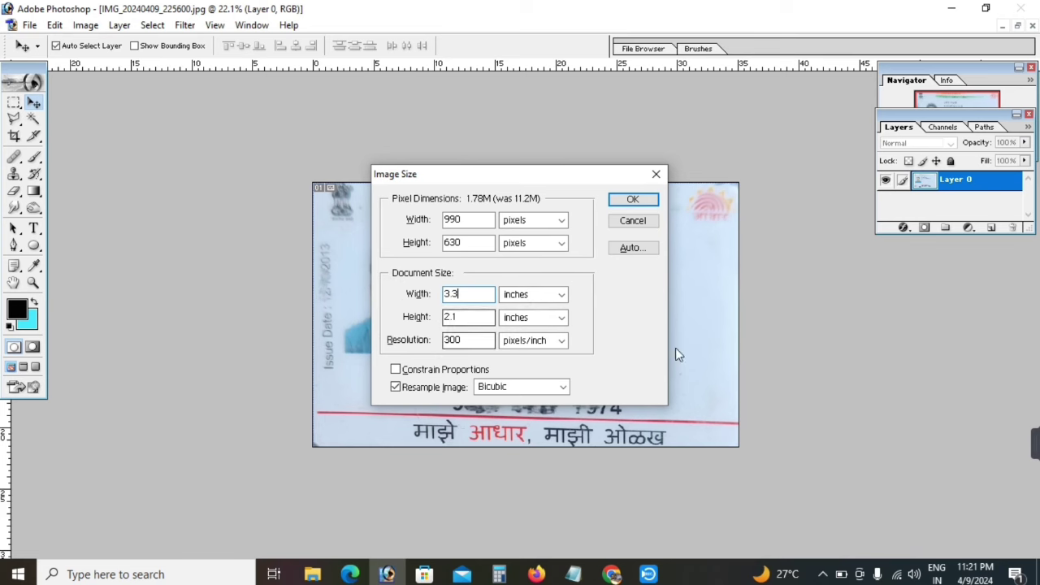
{"action": "left_click", "coordinate": [633, 200]}
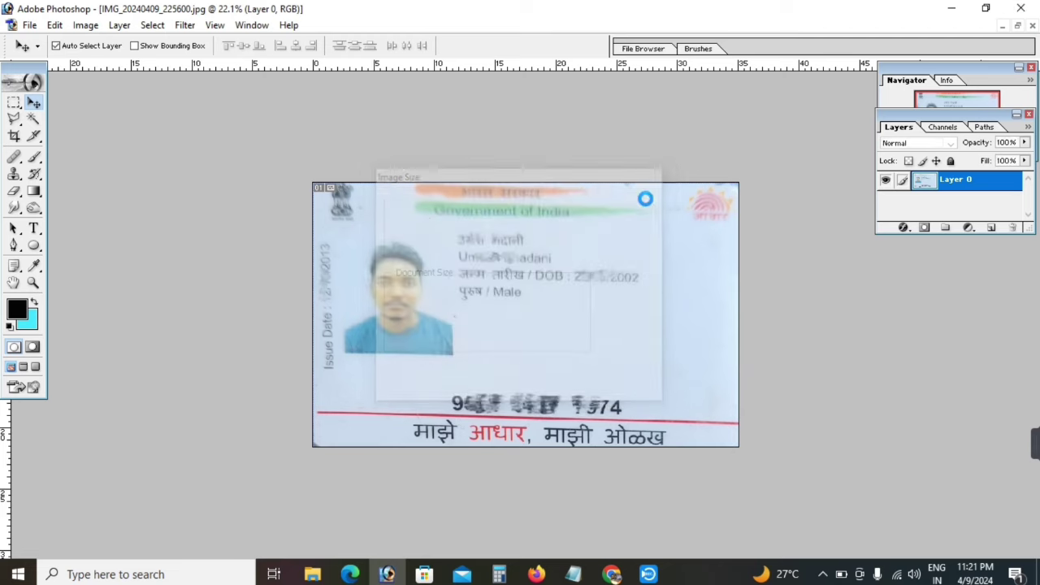
{"action": "key", "text": "ctrl+0"}
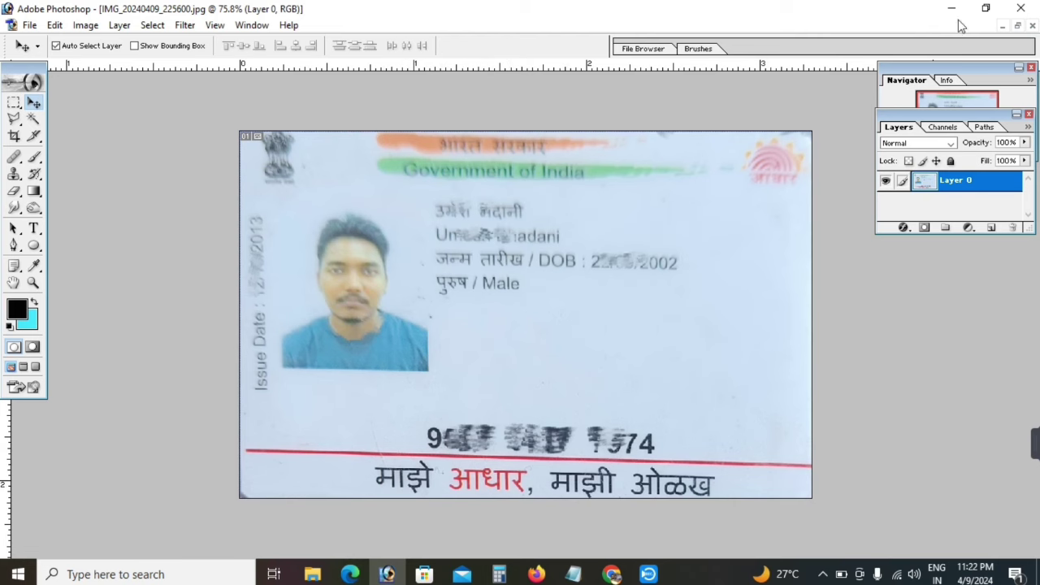
- Move the front card window aside and maximize the back-of-card photo, zoomed in
{"action": "left_click", "coordinate": [1018, 26]}
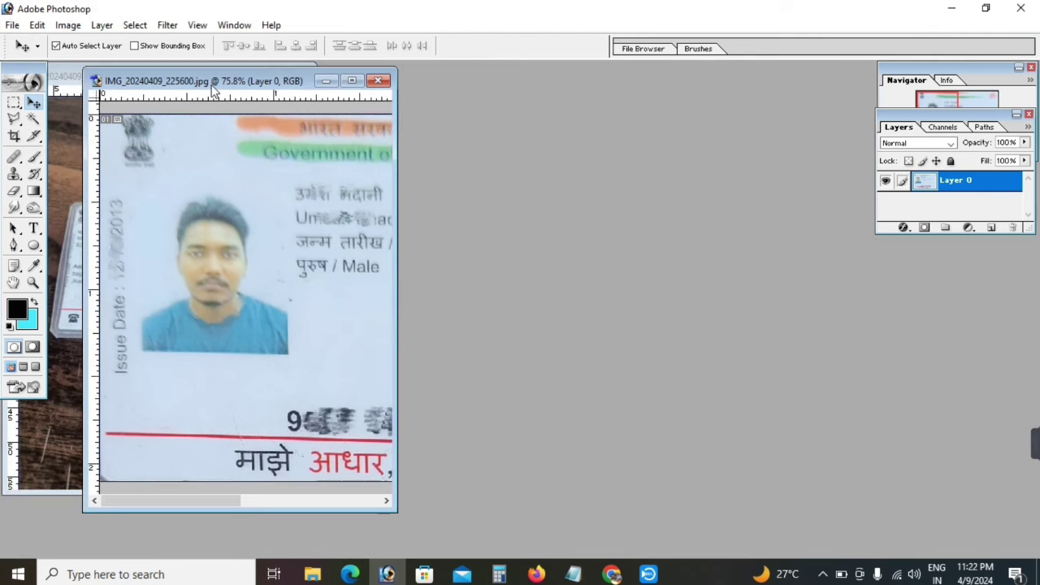
{"action": "left_click_drag", "start_coordinate": [233, 90], "coordinate": [526, 84]}
{"action": "left_click", "coordinate": [236, 132]}
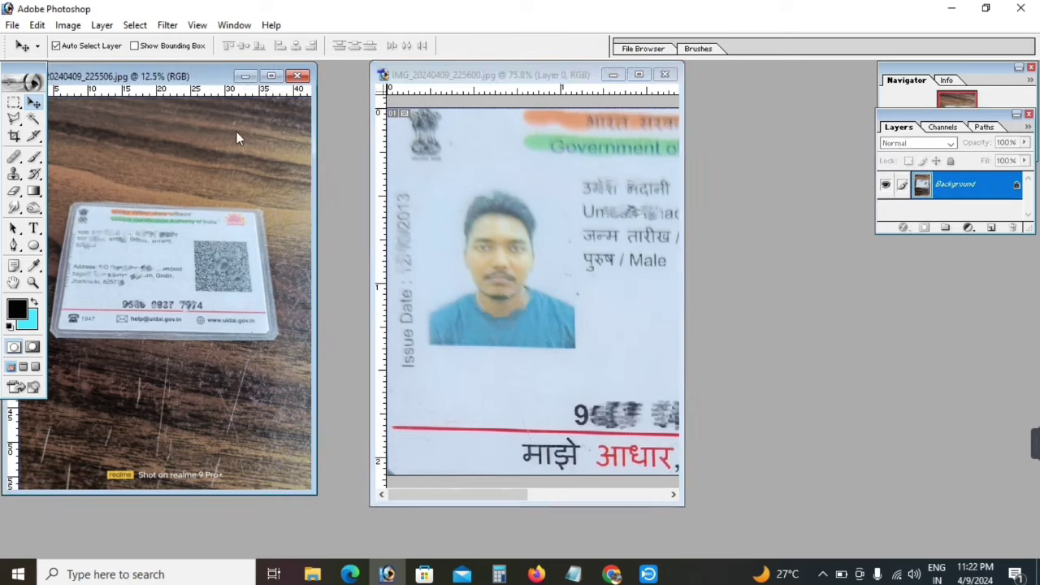
{"action": "left_click", "coordinate": [272, 77]}
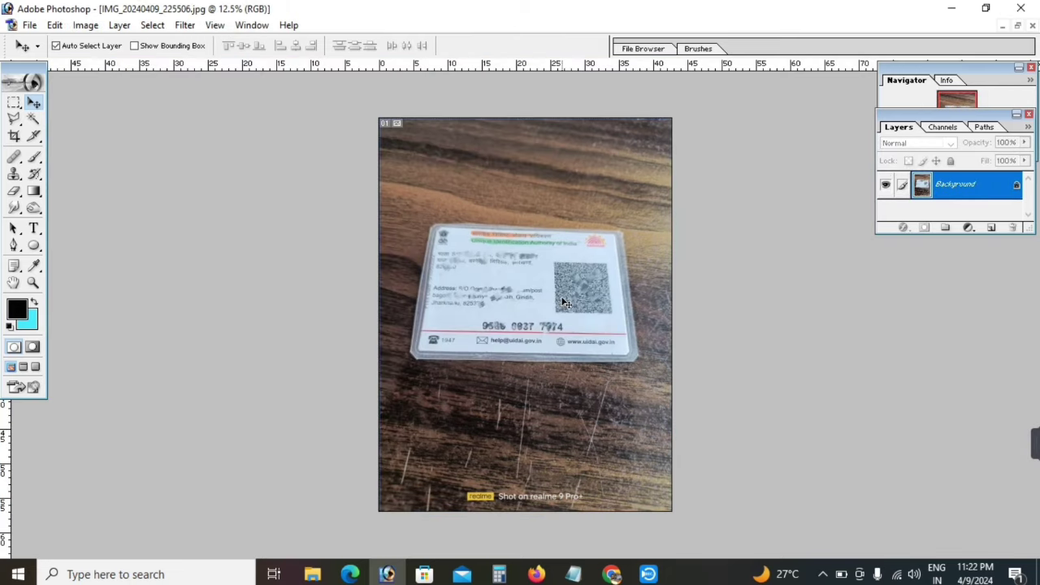
{"action": "key", "text": "ctrl+plus"}
{"action": "key", "text": "ctrl+plus"}
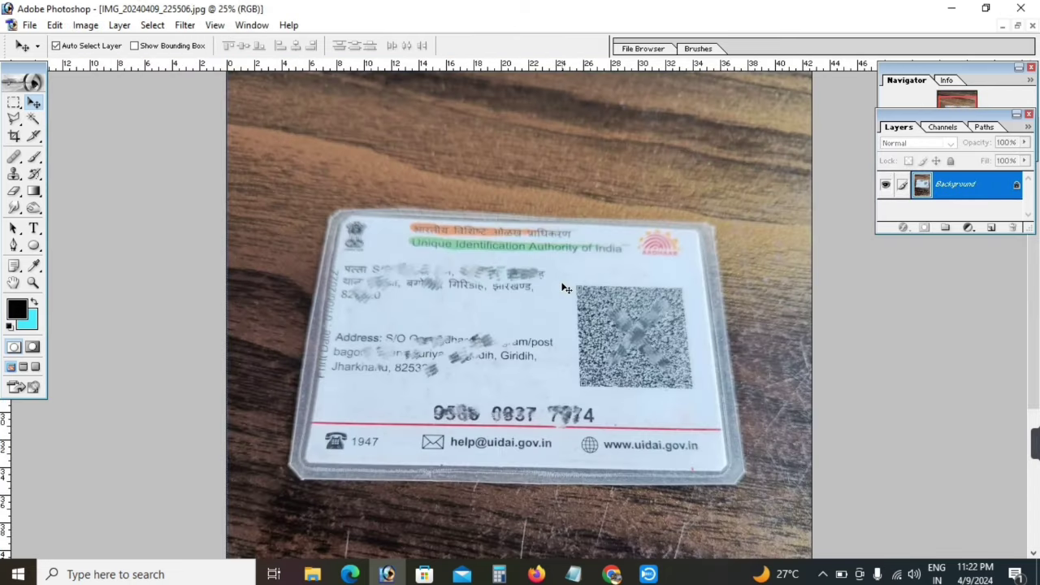
- Crop the IMG_20240409_225506 photo down to the card area
{"action": "left_click", "coordinate": [14, 137]}
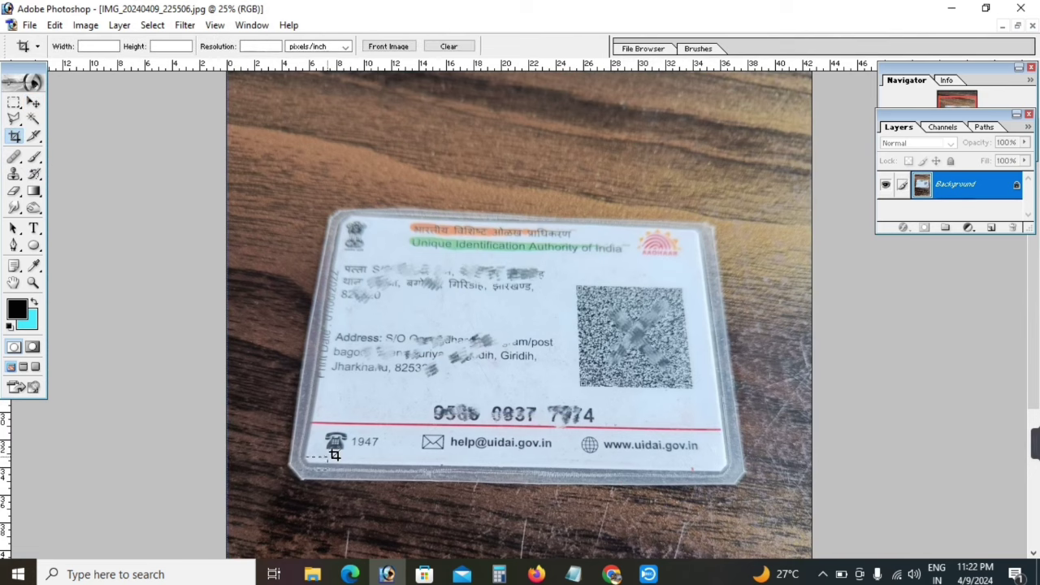
{"action": "left_click_drag", "start_coordinate": [334, 455], "coordinate": [726, 208]}
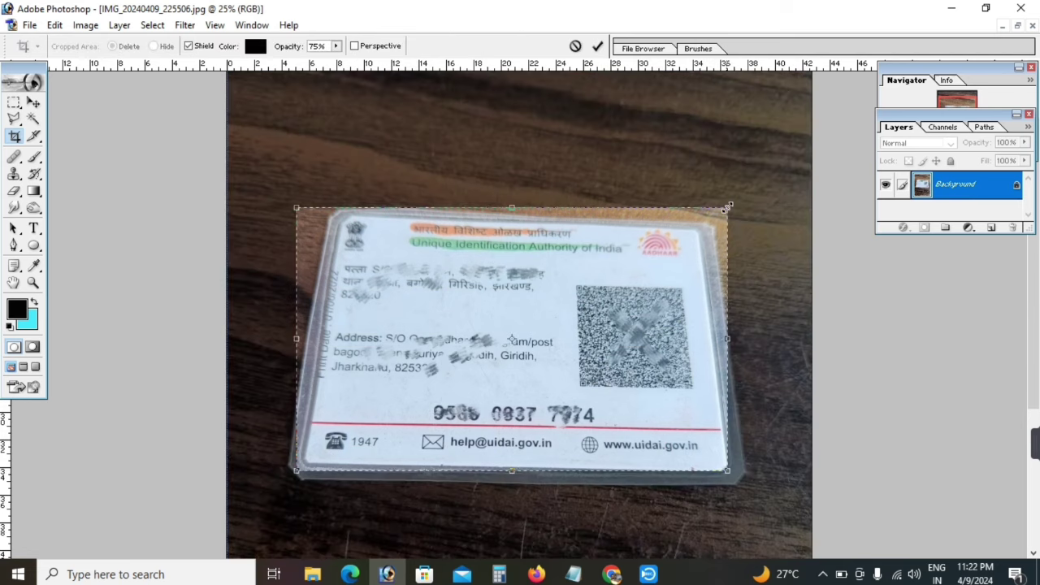
{"action": "left_click", "coordinate": [597, 49]}
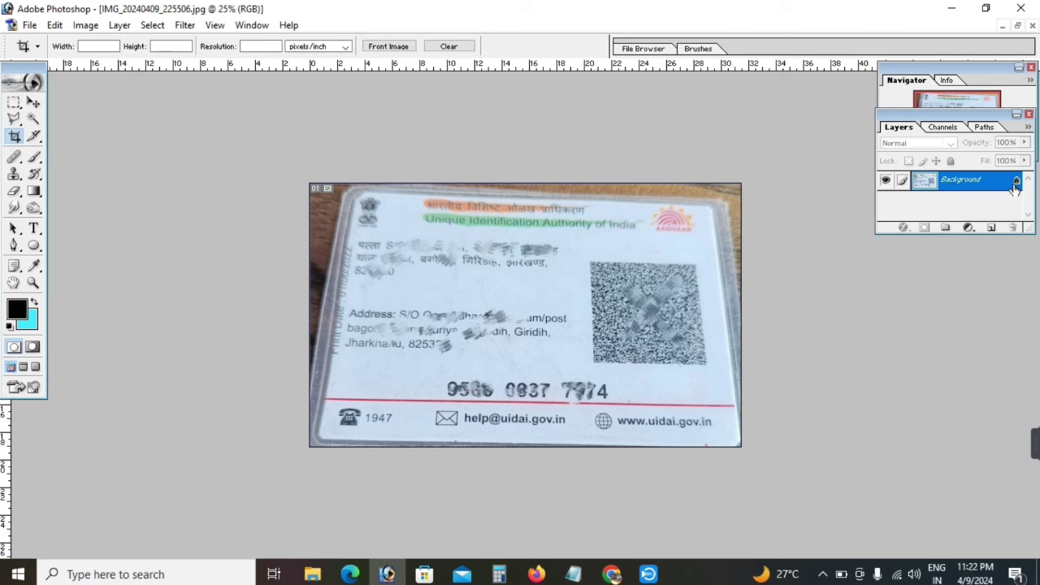
- Convert the back card's locked Background into an editable Layer 0
{"action": "double_click", "coordinate": [1015, 185]}
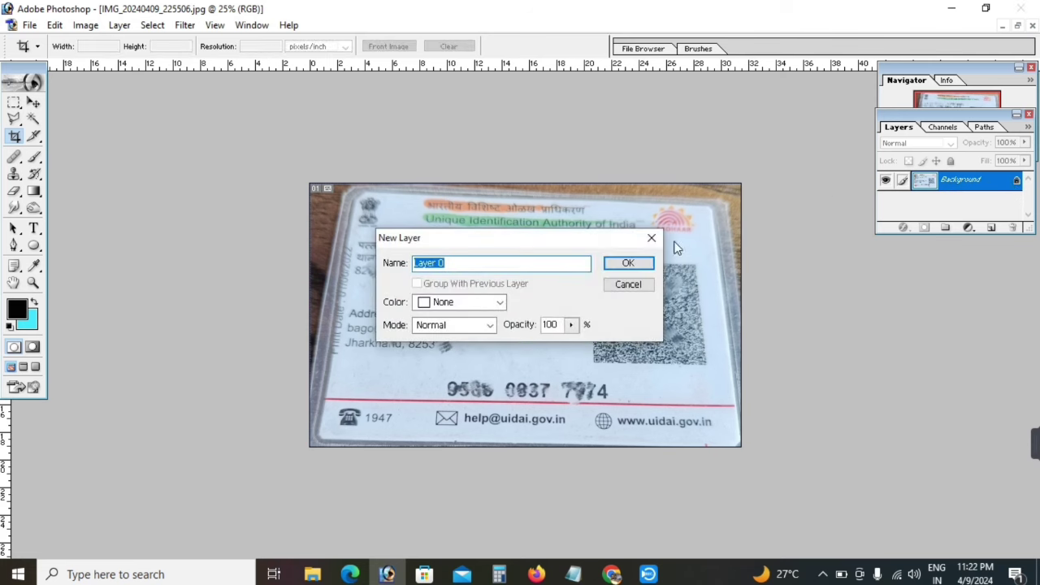
{"action": "left_click", "coordinate": [628, 264]}
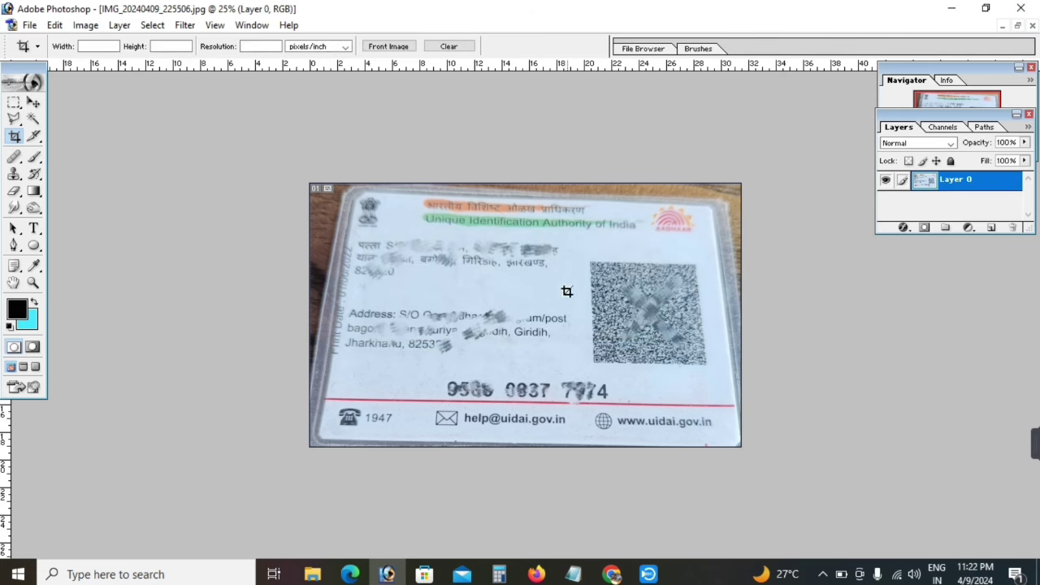
{"action": "left_click", "coordinate": [37, 104]}
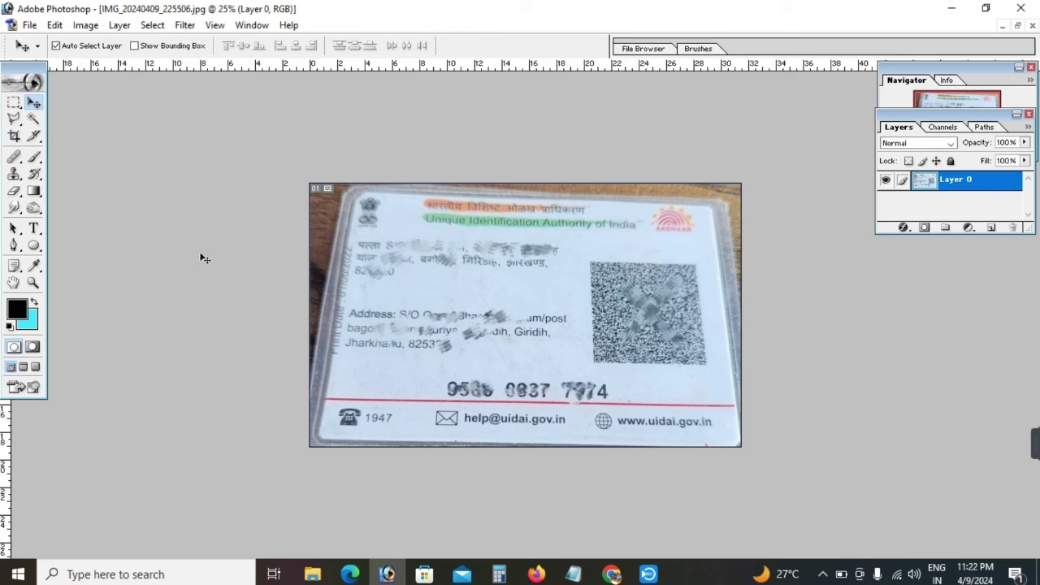
- Free-transform the layer, pulling all four corners outward so the card sits straight
{"action": "key", "text": "ctrl+t"}
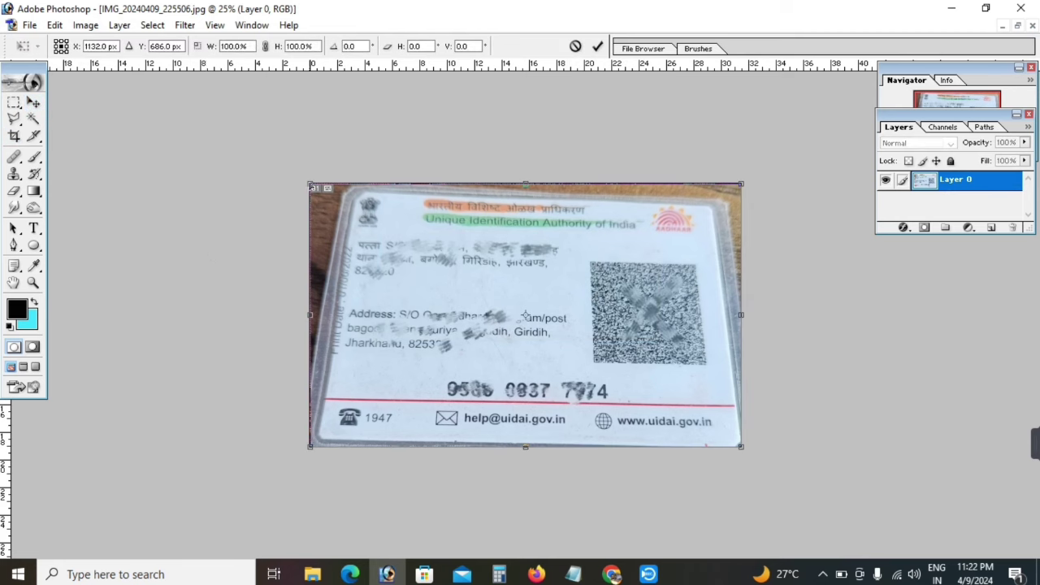
{"action": "left_click_drag", "start_coordinate": [310, 186], "coordinate": [256, 174]}
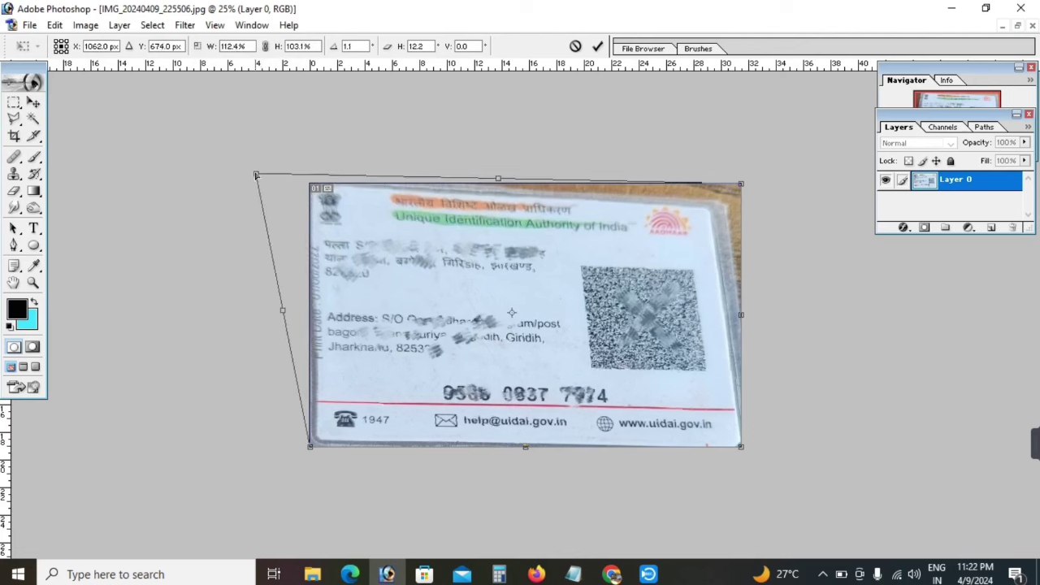
{"action": "left_click_drag", "start_coordinate": [741, 186], "coordinate": [782, 155]}
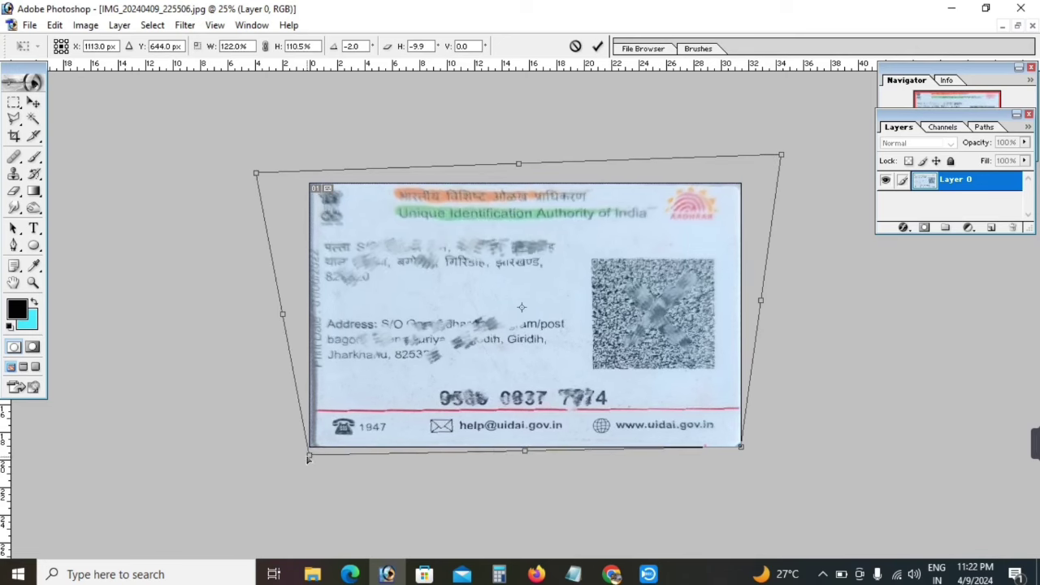
{"action": "left_click_drag", "start_coordinate": [309, 453], "coordinate": [300, 453]}
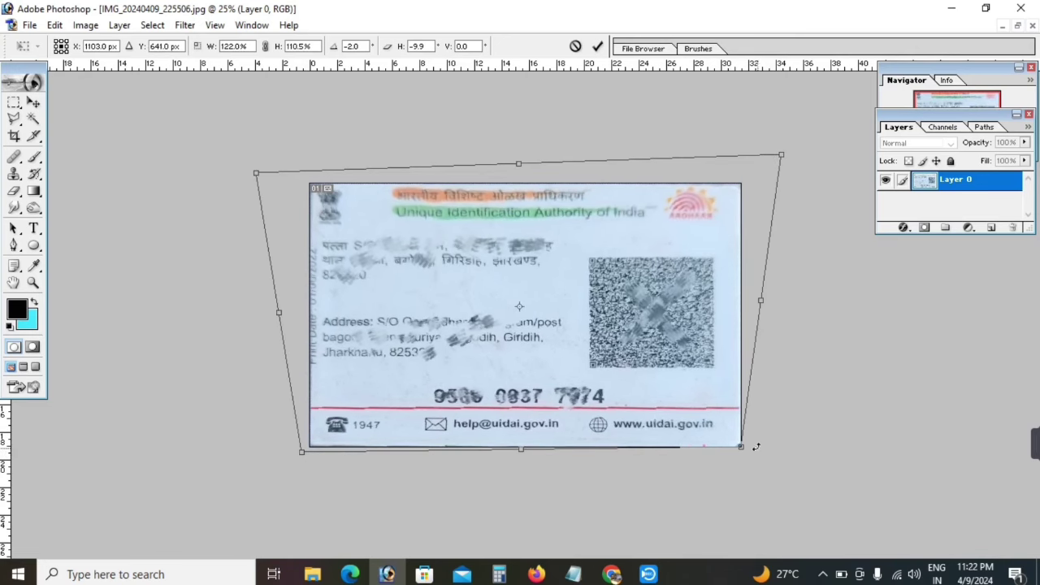
{"action": "left_click_drag", "start_coordinate": [743, 451], "coordinate": [749, 457]}
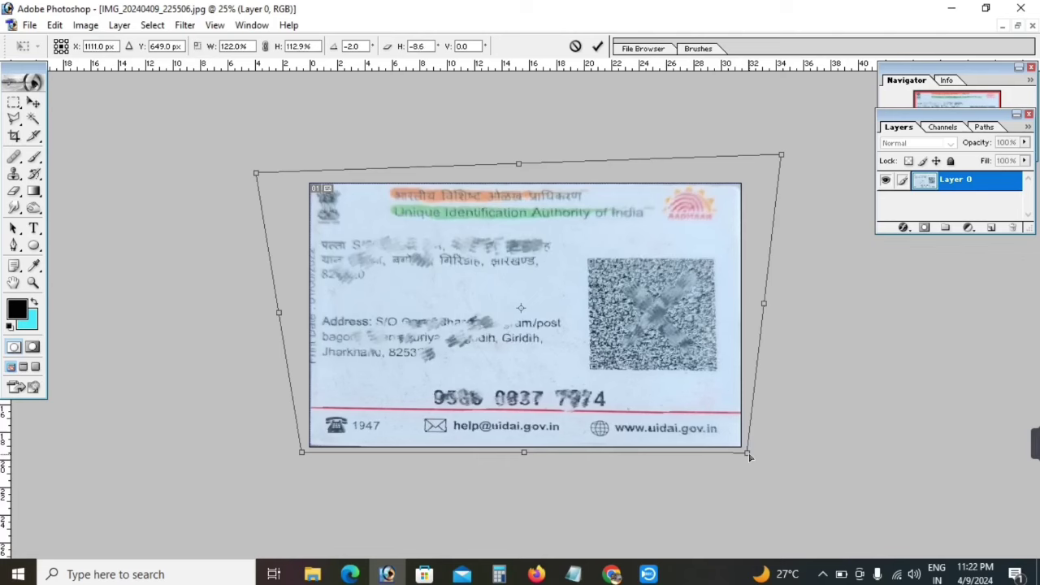
{"action": "left_click", "coordinate": [597, 45]}
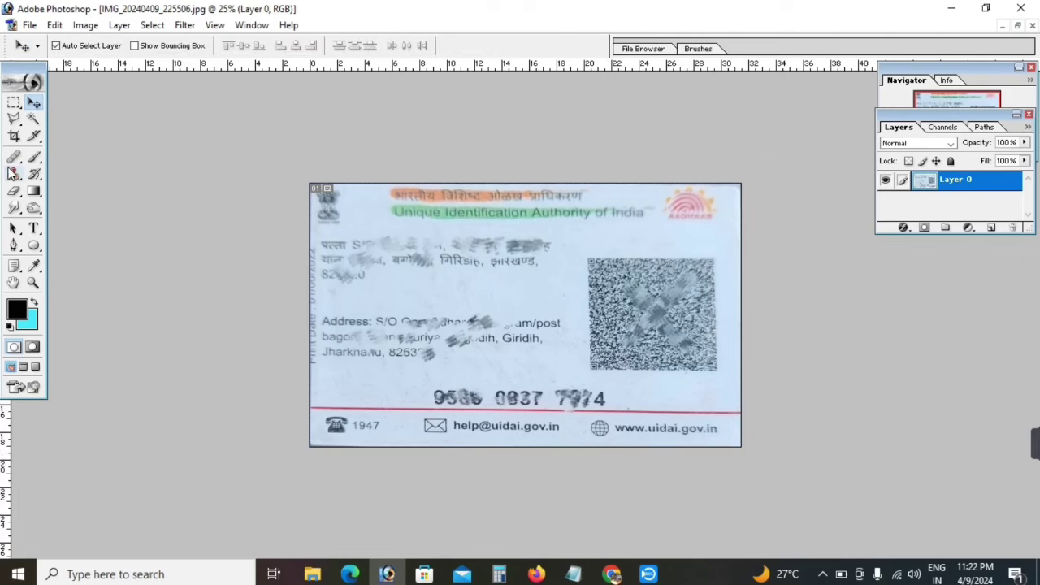
{"action": "left_click", "coordinate": [14, 136]}
- Crop the back card to the full canvas and zoom out to view it
{"action": "left_click_drag", "start_coordinate": [307, 446], "coordinate": [753, 175]}
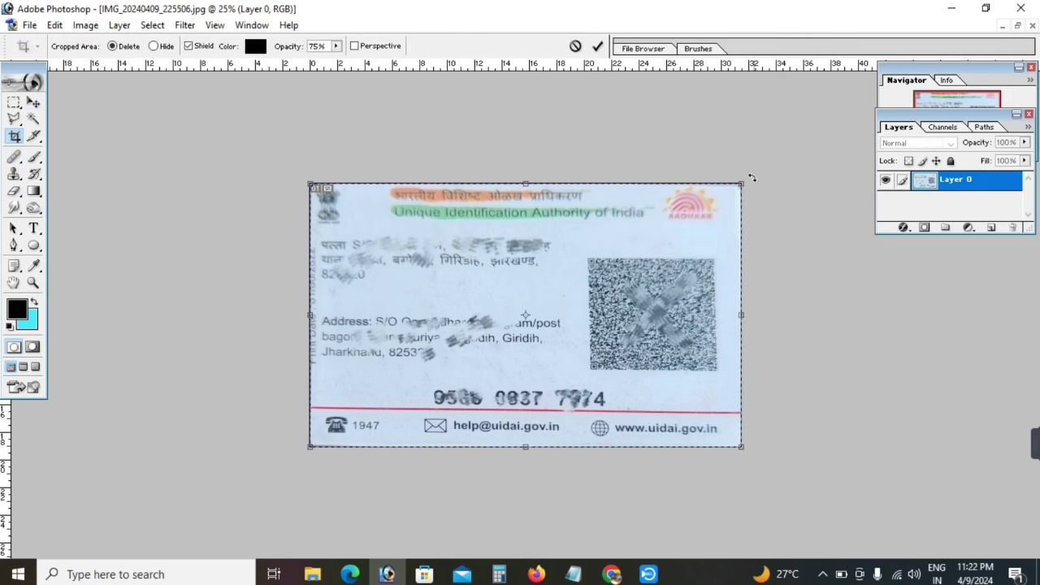
{"action": "key", "text": "Return"}
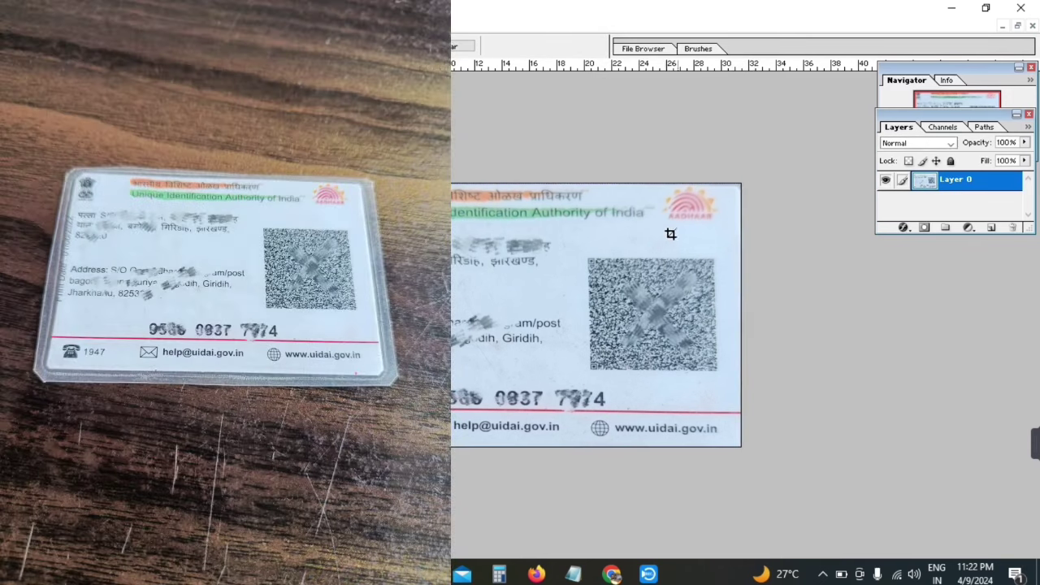
{"action": "left_click", "coordinate": [654, 238], "text": "alt"}
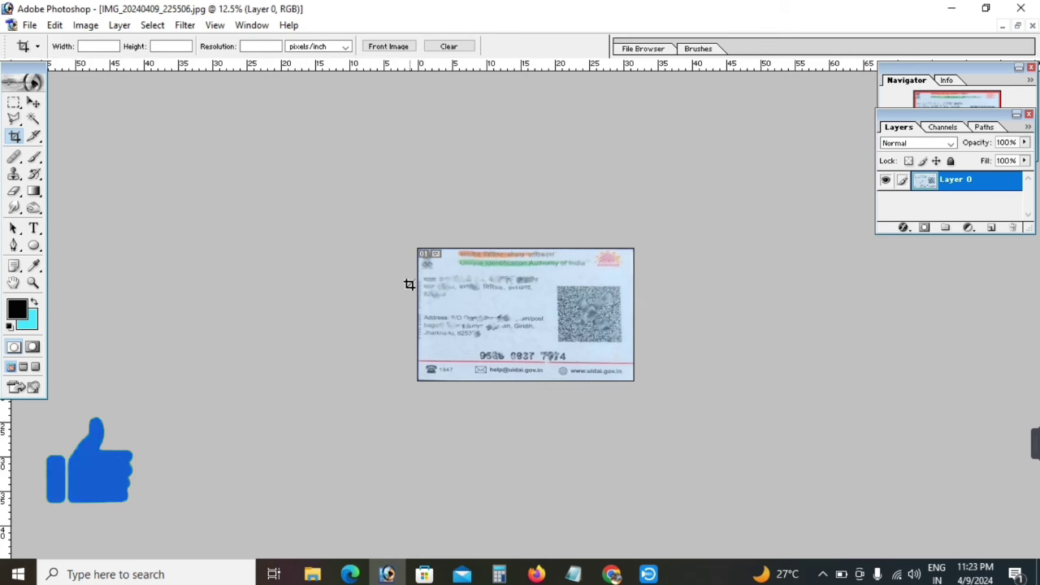
{"action": "scroll", "coordinate": [409, 284], "scroll_direction": "up", "scroll_amount": 1}
{"action": "scroll", "coordinate": [409, 283], "scroll_direction": "up", "scroll_amount": 1}
{"action": "scroll", "coordinate": [409, 283], "scroll_direction": "up", "scroll_amount": 1}
{"action": "scroll", "coordinate": [409, 283], "scroll_direction": "up", "scroll_amount": 1}
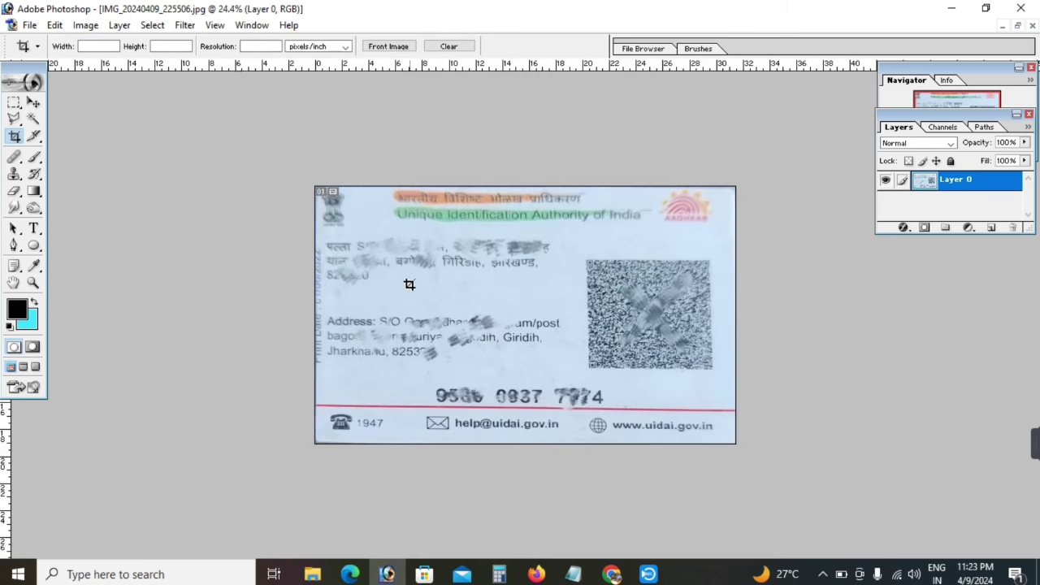
{"action": "scroll", "coordinate": [409, 283], "scroll_direction": "down", "scroll_amount": 1}
{"action": "scroll", "coordinate": [409, 284], "scroll_direction": "up", "scroll_amount": 1}
{"action": "scroll", "coordinate": [409, 284], "scroll_direction": "up", "scroll_amount": 1}
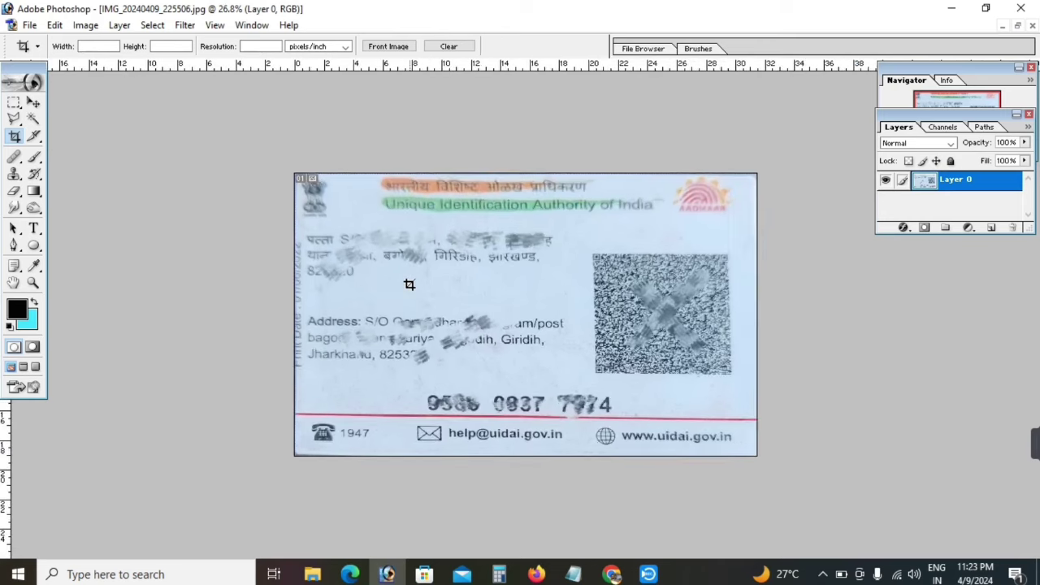
{"action": "scroll", "coordinate": [409, 284], "scroll_direction": "down", "scroll_amount": 1}
{"action": "scroll", "coordinate": [408, 284], "scroll_direction": "down", "scroll_amount": 1}
{"action": "scroll", "coordinate": [409, 283], "scroll_direction": "up", "scroll_amount": 2}
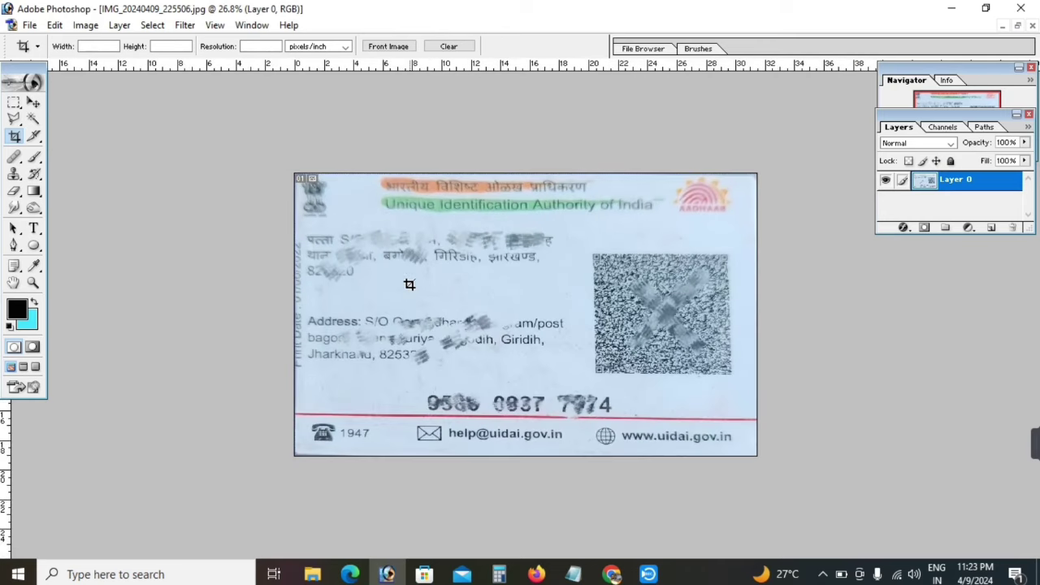